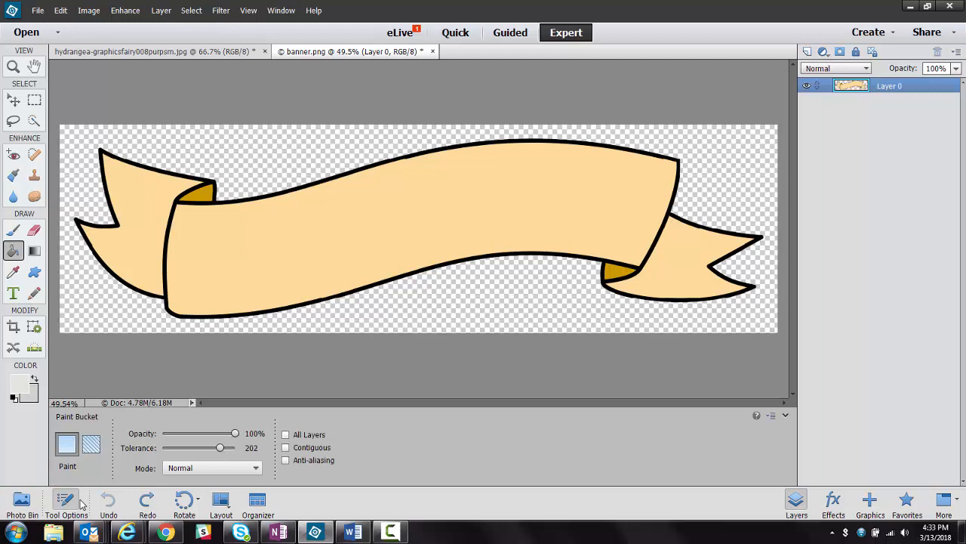
Step: Fill the banner's peach areas with white (ffffff) using the Paint Bucket at tolerance 0
left_click(20, 382)
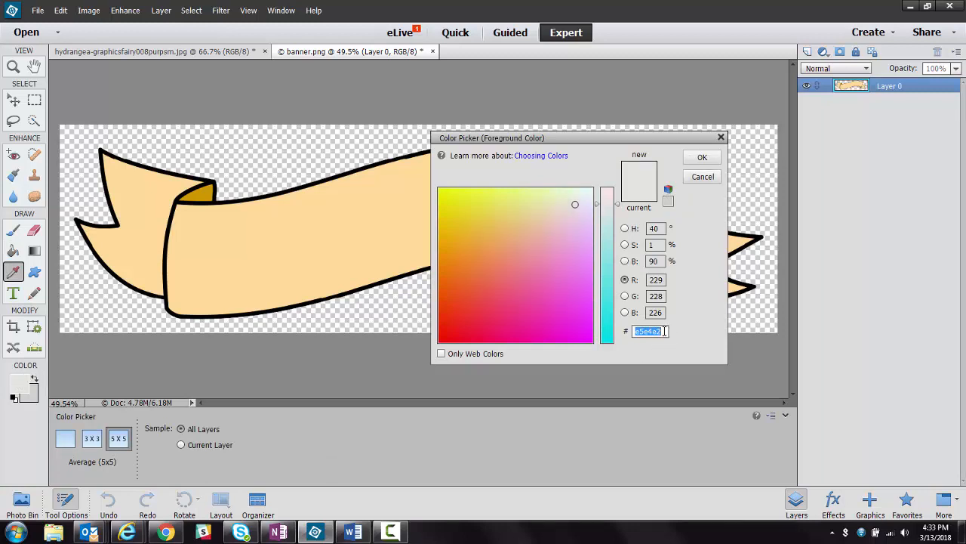
type("ffffff")
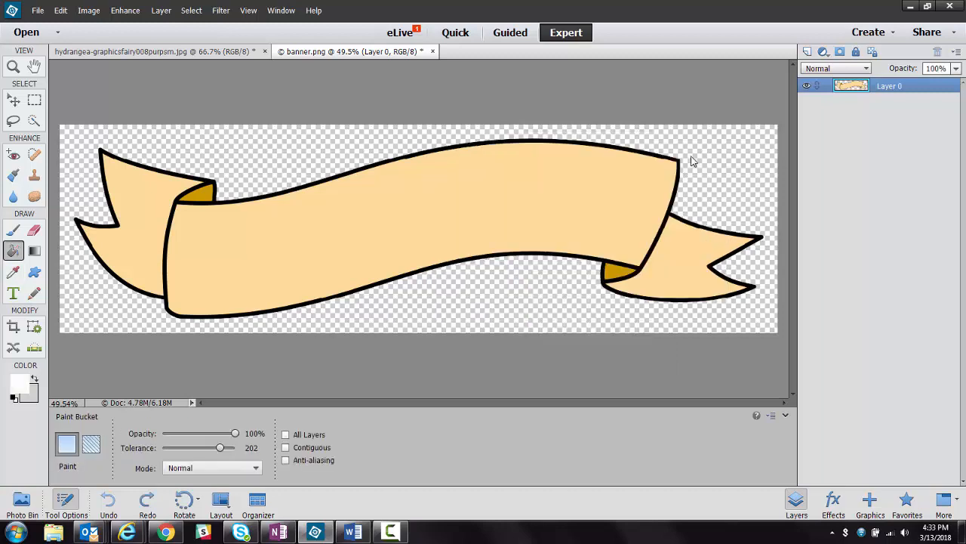
left_click(698, 157)
key("k")
left_click_drag(221, 450, 219, 449)
left_click_drag(222, 448, 161, 447)
left_click(231, 236)
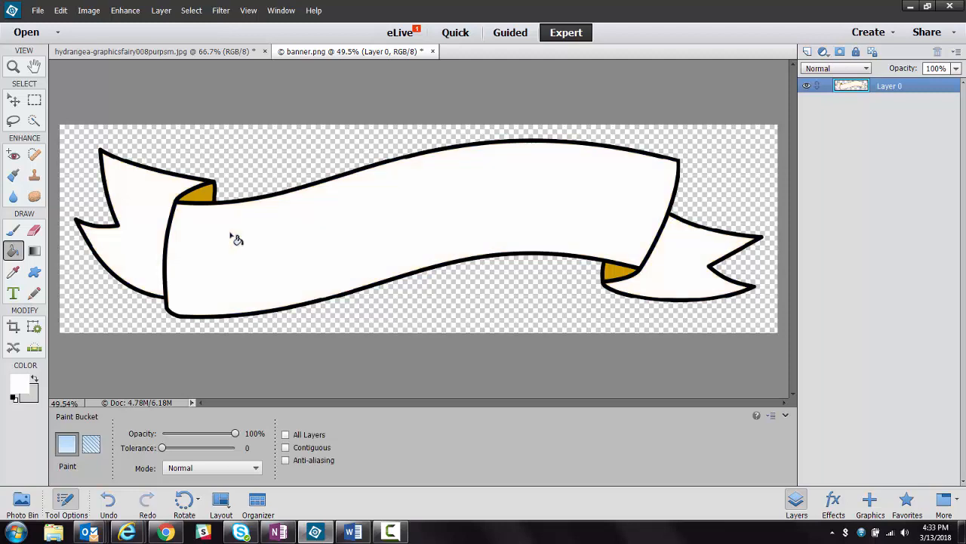
Step: Set the foreground colour to d1d0ce and fill the banner's gold fold areas with it
left_click(18, 384)
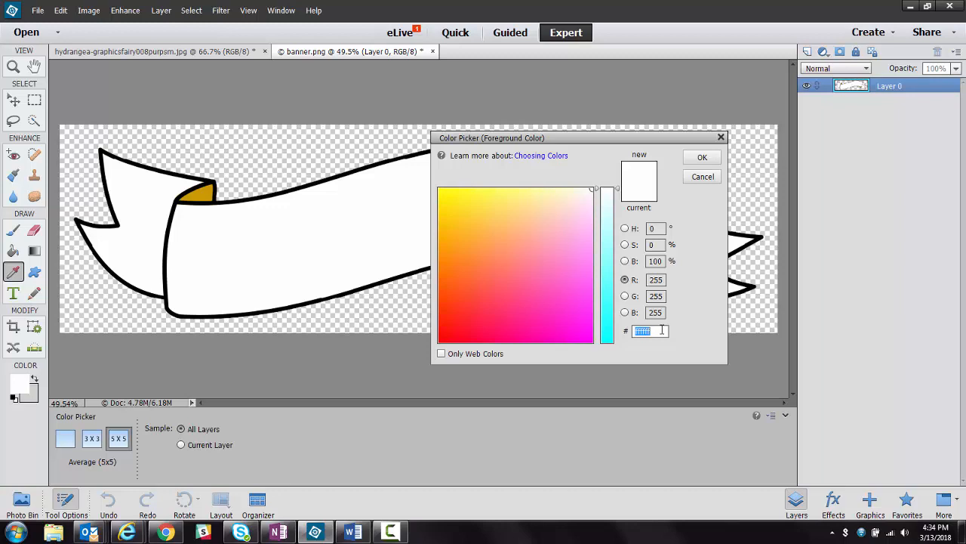
type("d1")
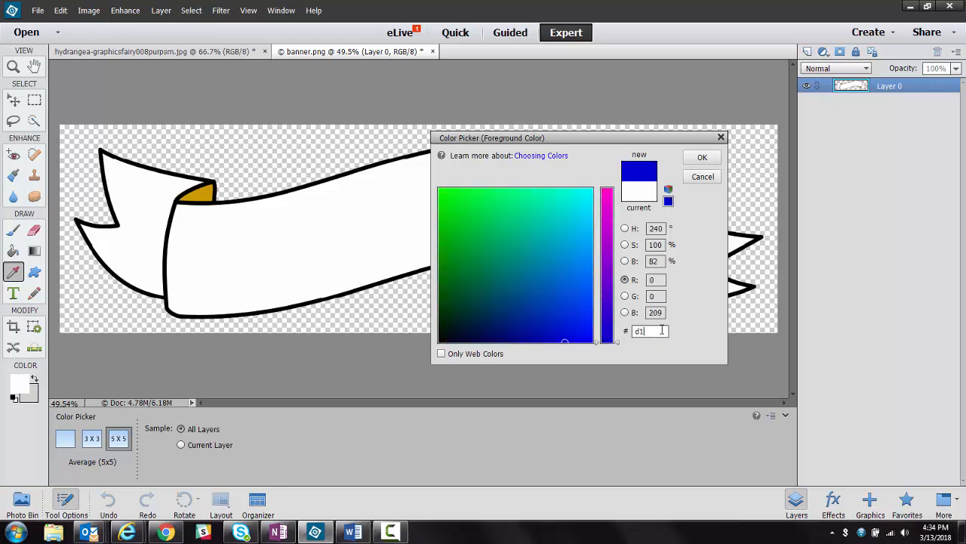
type("d0ce")
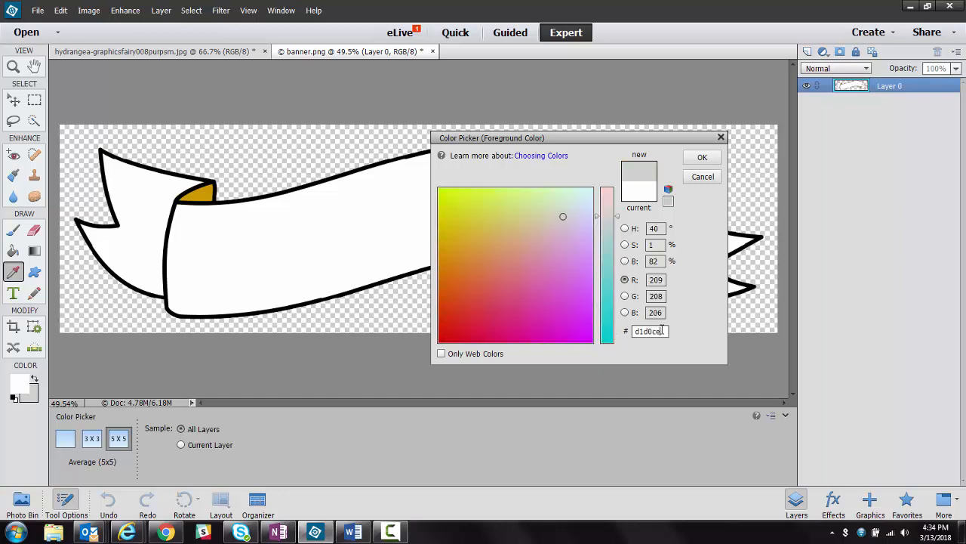
left_click(696, 157)
key("k")
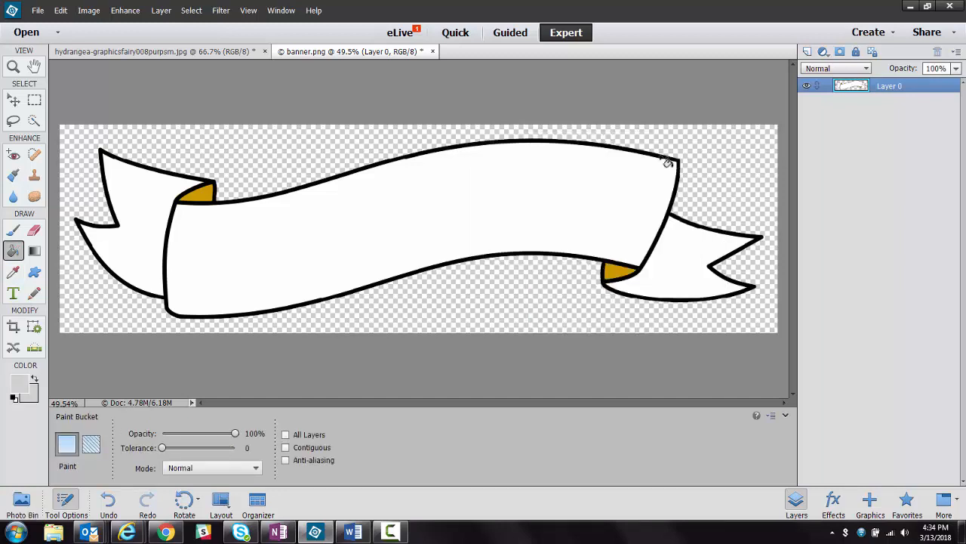
left_click(204, 199)
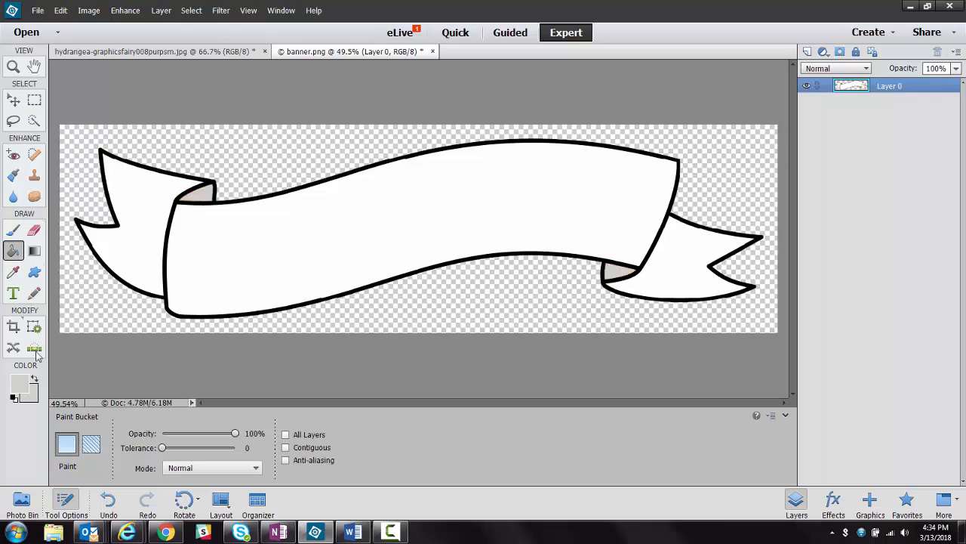
Step: Set the foreground colour to e5e4e4 and fill the banner's black outline with it at Paint Bucket tolerance 198
left_click(20, 383)
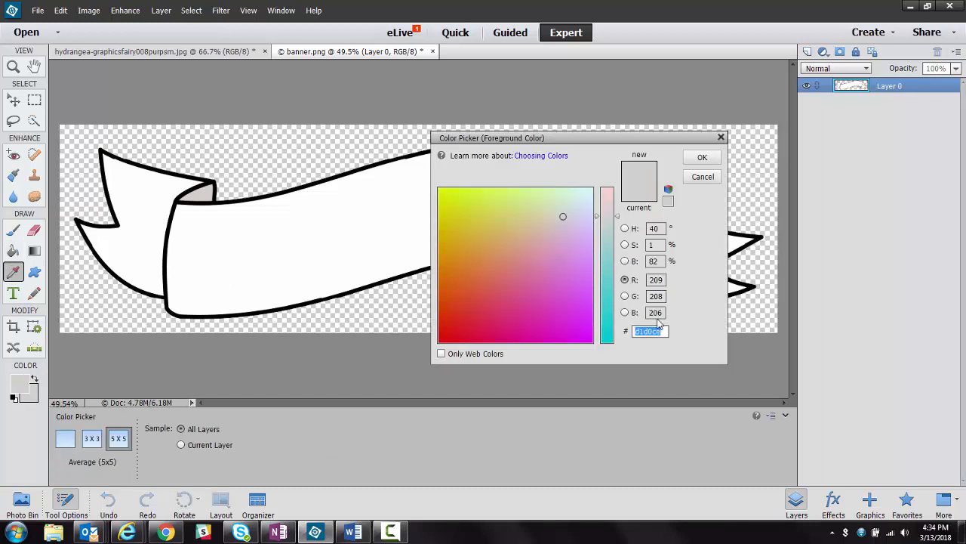
type("E")
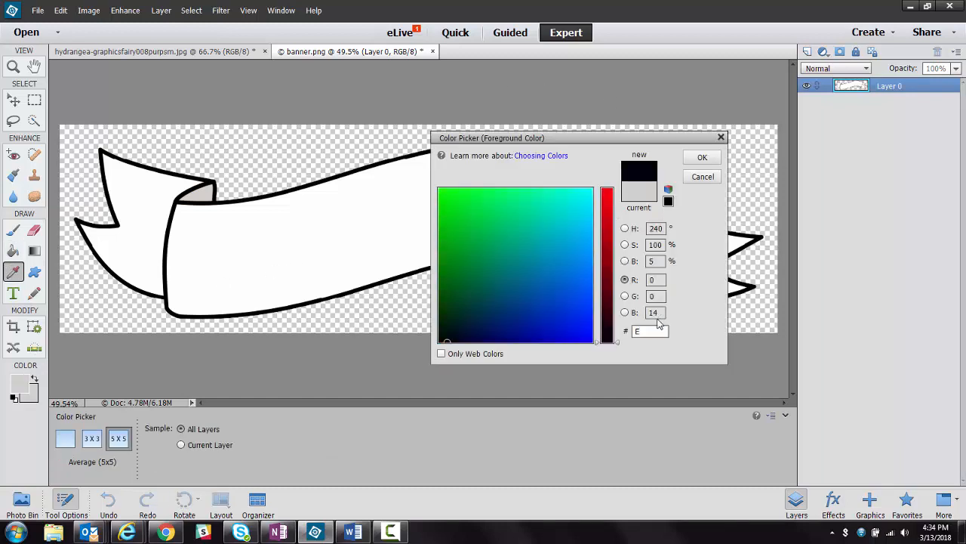
type("5e4")
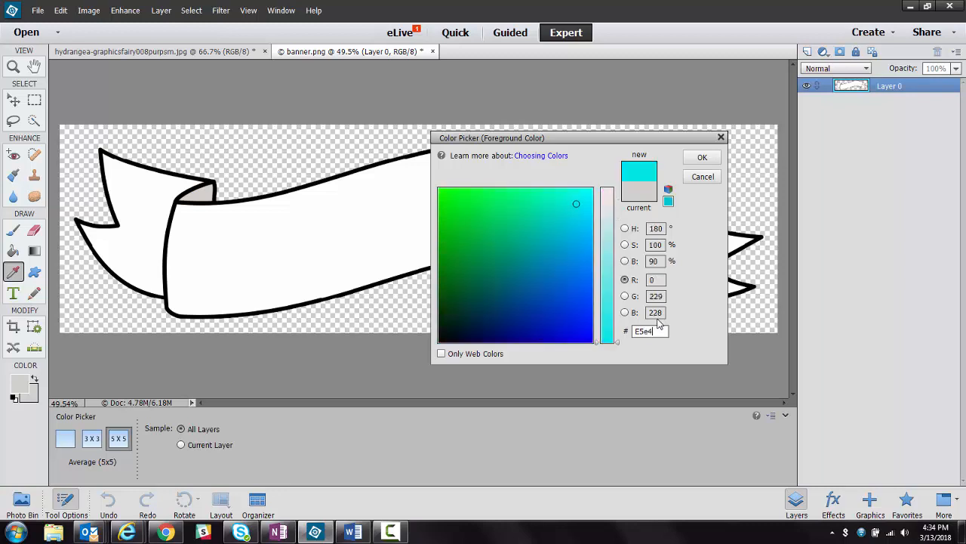
type("e4")
left_click(703, 157)
key("k")
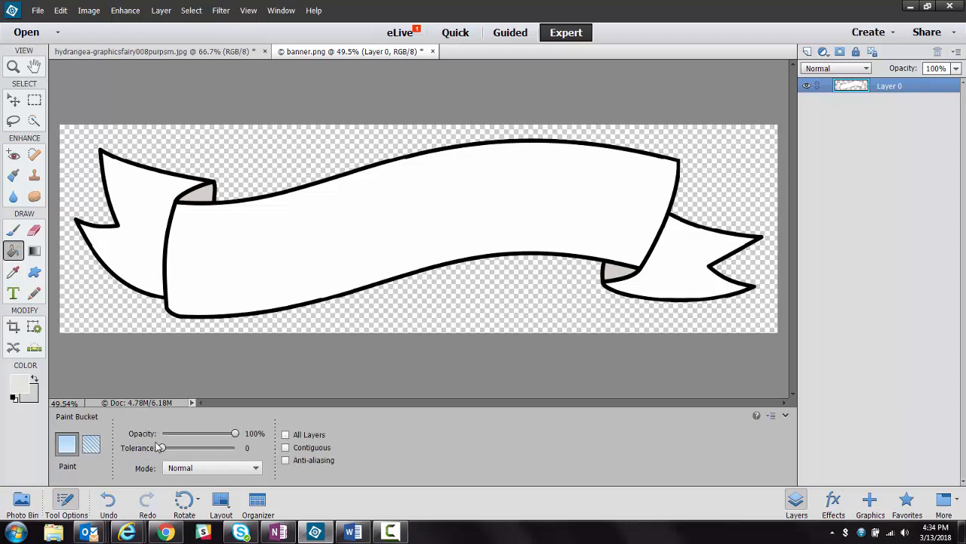
left_click_drag(161, 450, 219, 453)
left_click(184, 210)
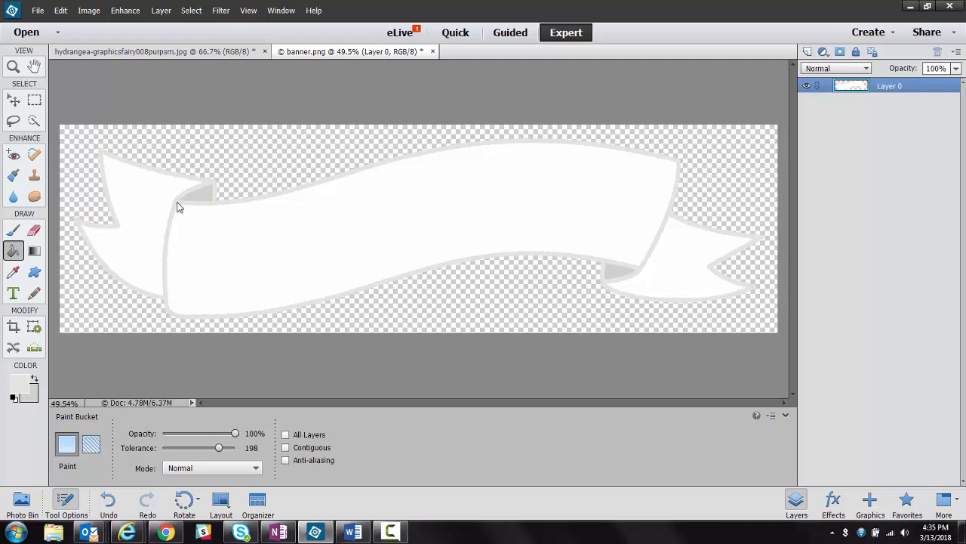
Step: Undo the white and grey Paint Bucket fills on the banner
left_click(60, 10)
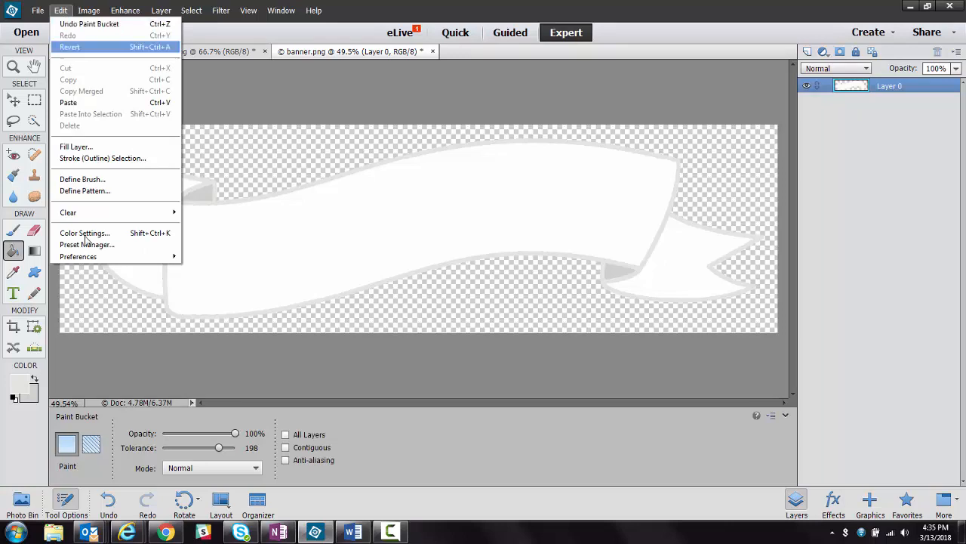
left_click(108, 501)
left_click(108, 502)
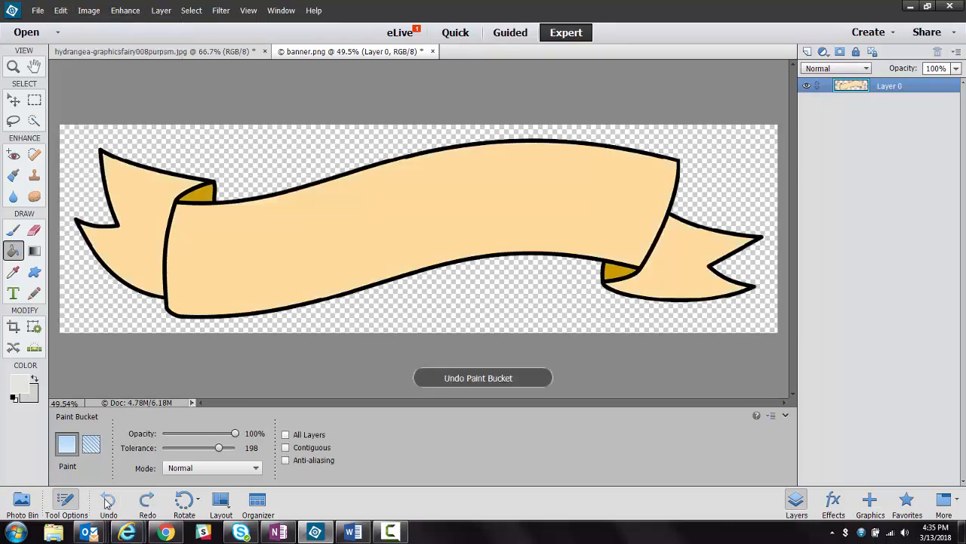
Step: Switch to the hydrangea image and sample a pale lavender from a light petal near the flower's centre
left_click(22, 502)
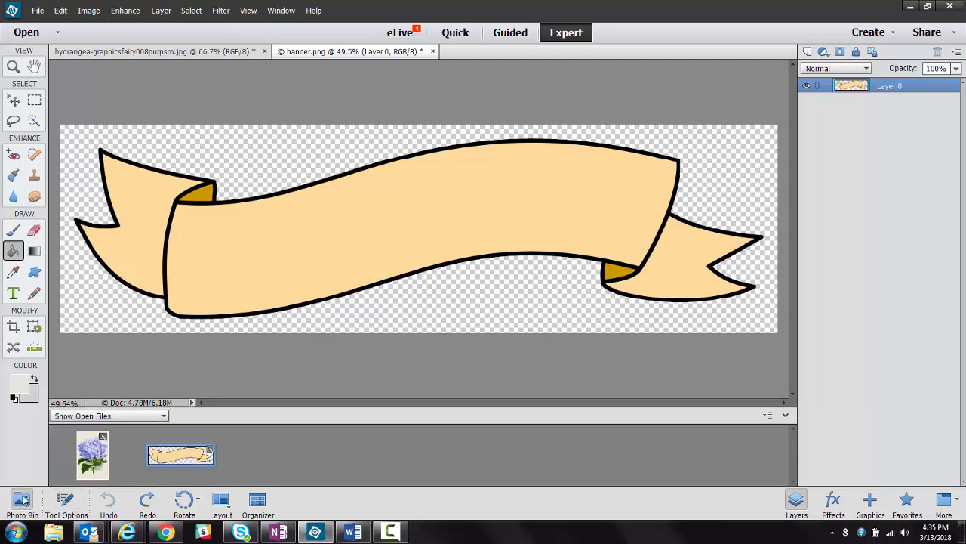
left_click(94, 452)
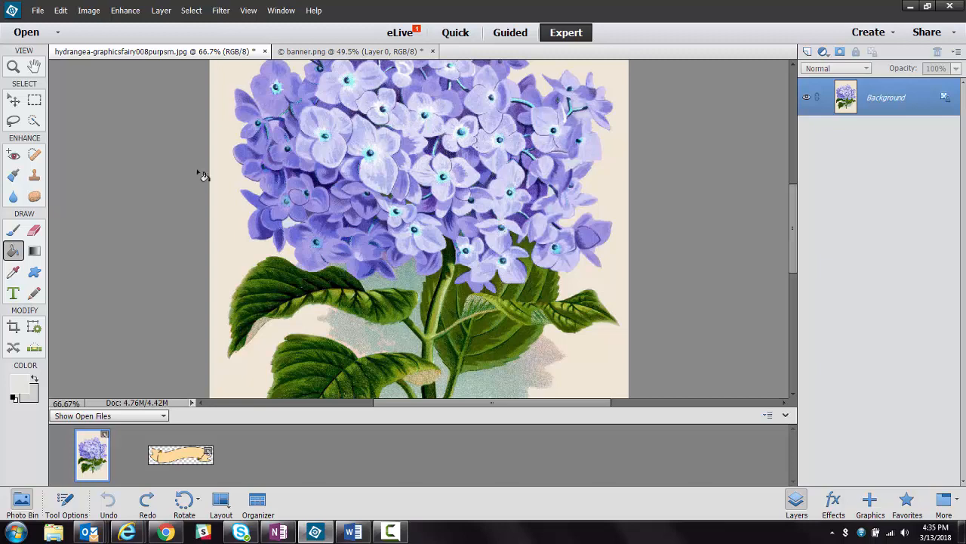
left_click(14, 274)
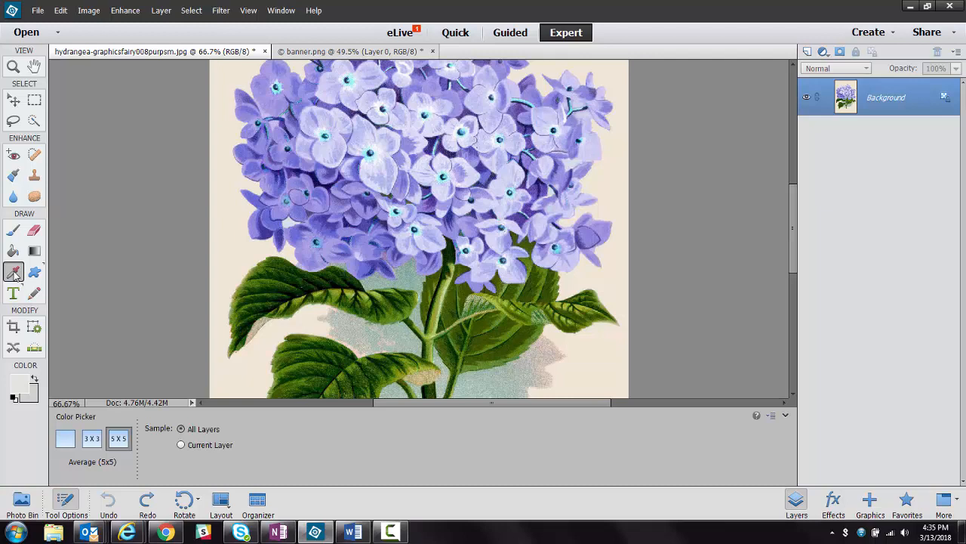
left_click(390, 142)
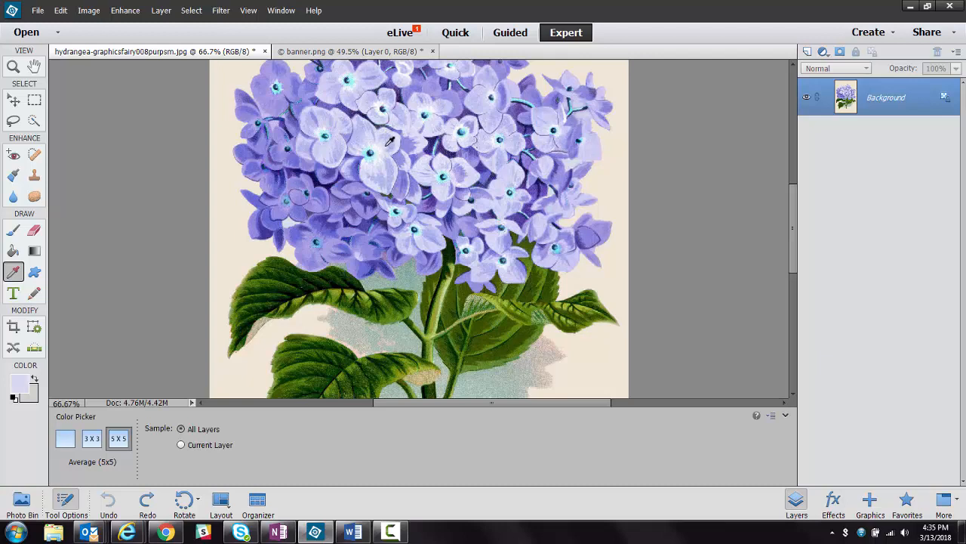
Step: Return to banner.png and fill the banner's peach areas with the sampled pale lavender at Paint Bucket tolerance 0
left_click(23, 501)
left_click(170, 454)
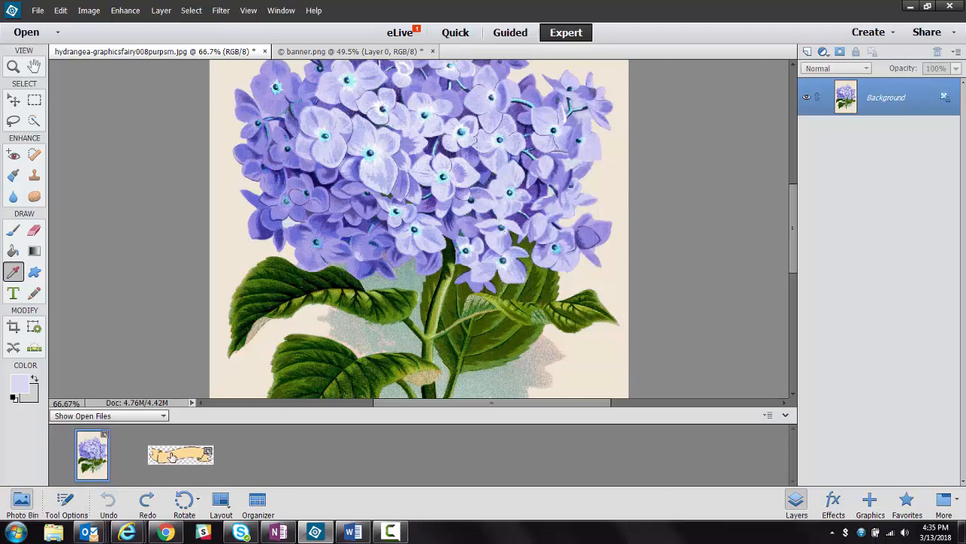
left_click(13, 250)
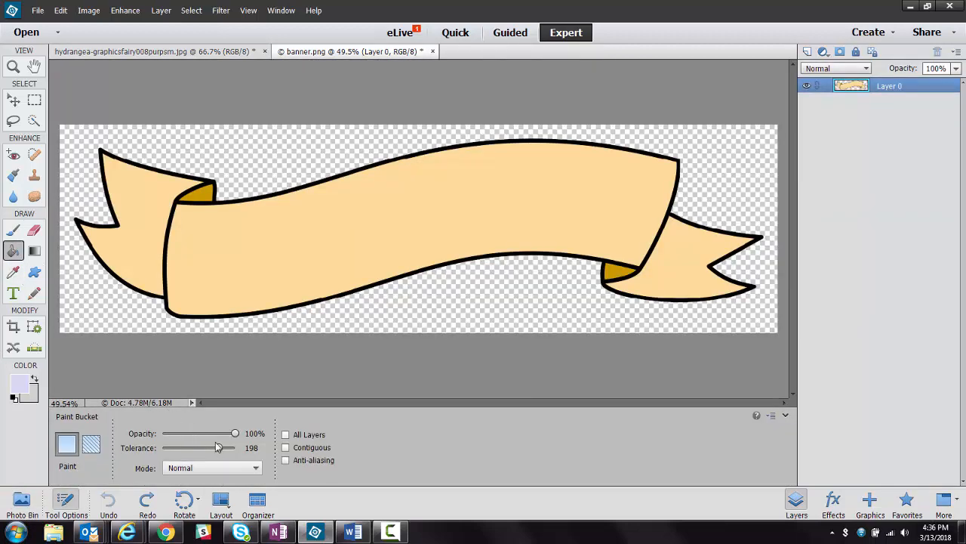
left_click_drag(219, 448, 152, 446)
left_click(238, 250)
left_click(65, 502)
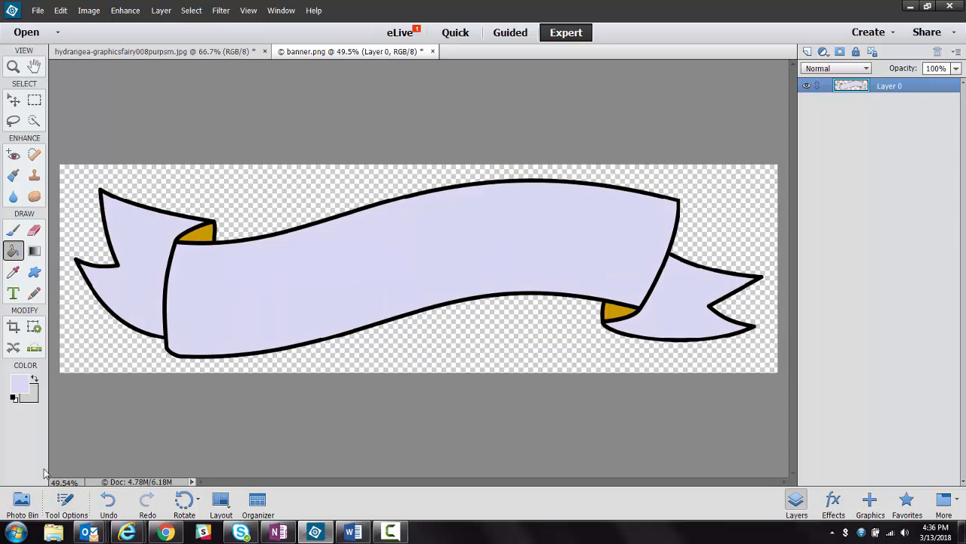
Step: Switch to the hydrangea image and sample a deep violet-blue from the flower's darker petals
left_click(13, 503)
left_click(84, 449)
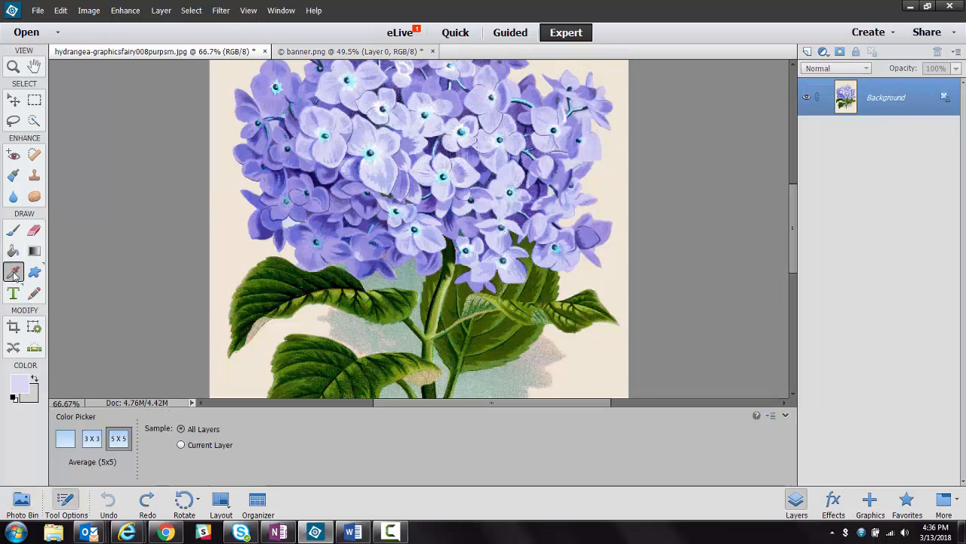
left_click(13, 273)
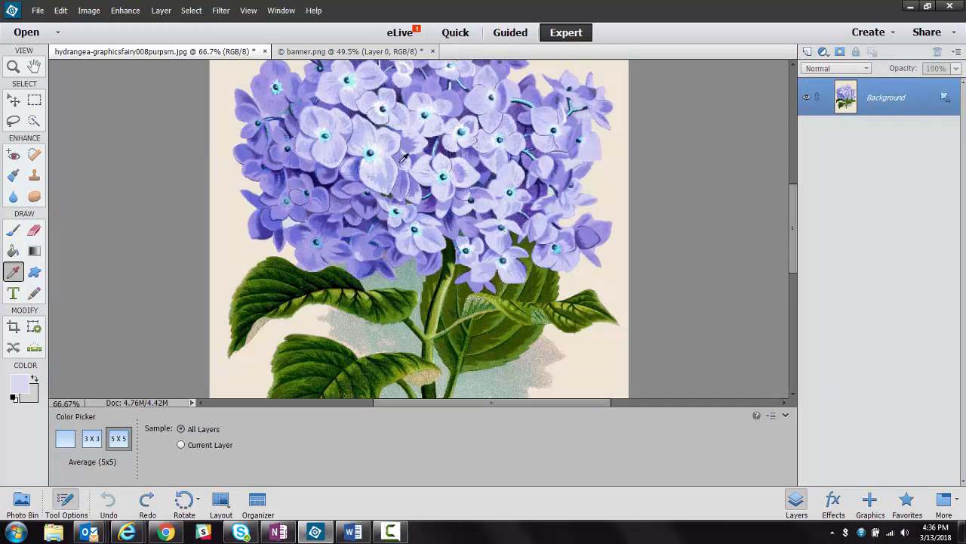
left_click(321, 188)
Step: Return to banner.png and fill the gold fold areas with the sampled violet-blue
left_click(21, 498)
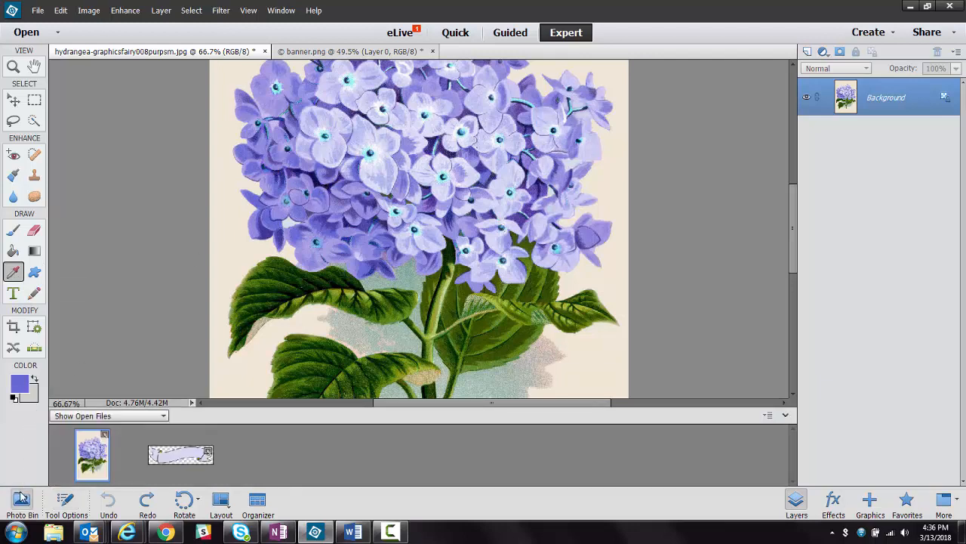
left_click(168, 455)
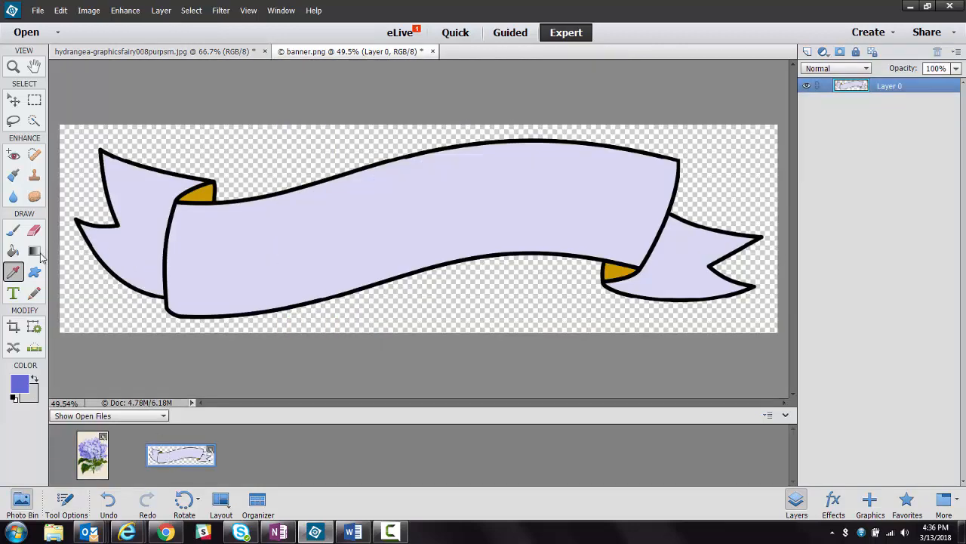
left_click(13, 251)
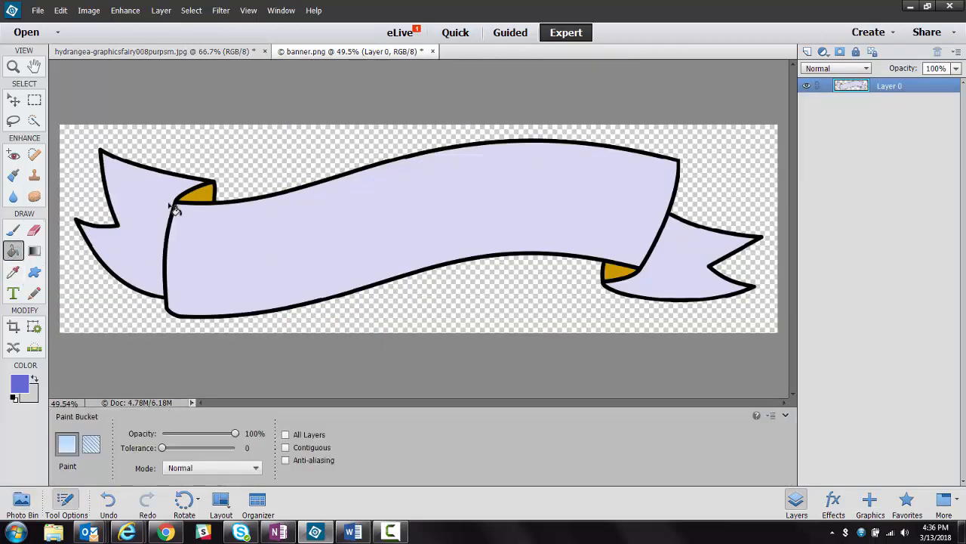
left_click(205, 198)
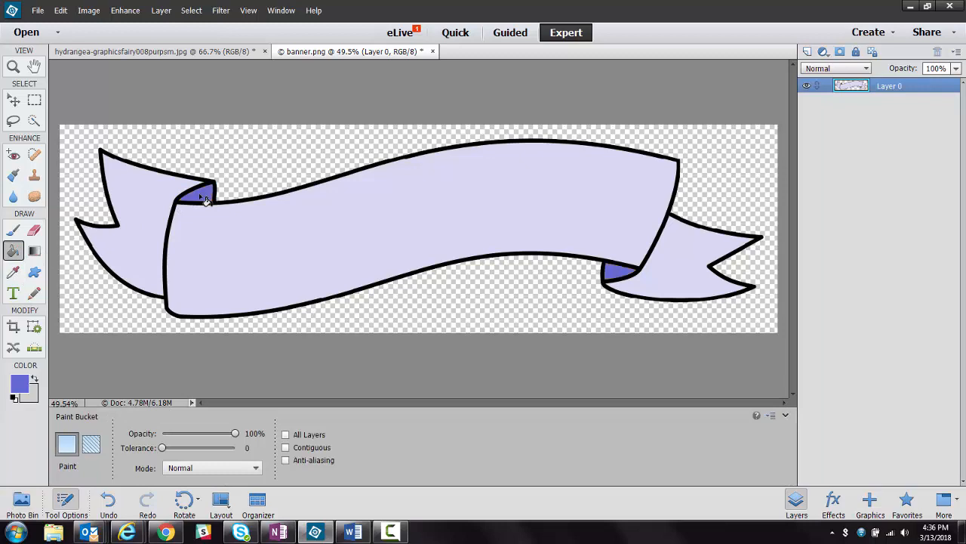
Step: Switch to the hydrangea image and sample a medium periwinkle from a petal near the flower's centre
left_click(21, 502)
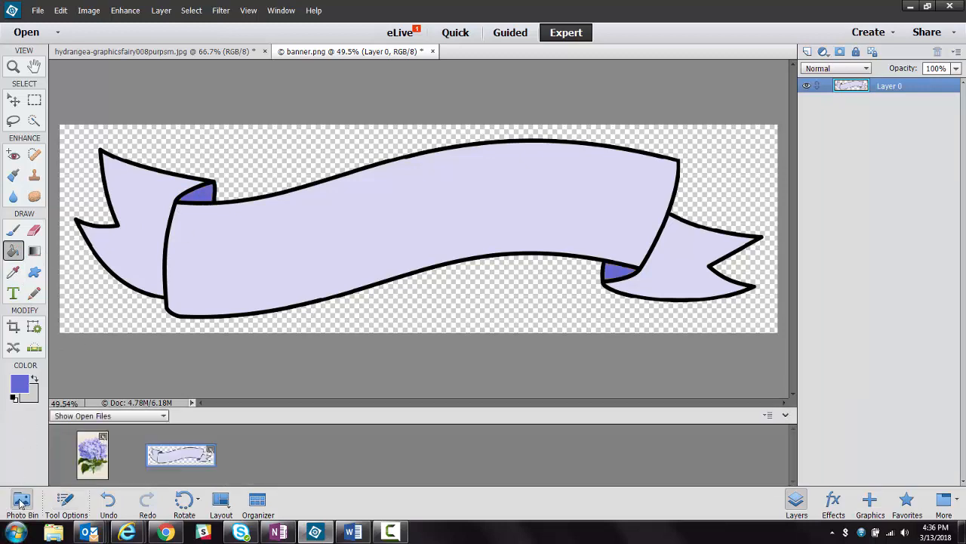
left_click(91, 452)
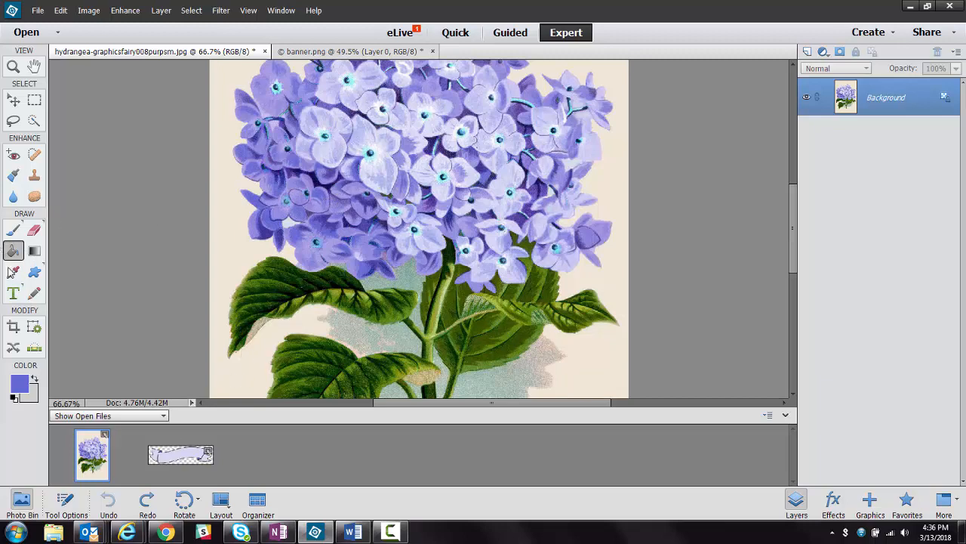
left_click(13, 273)
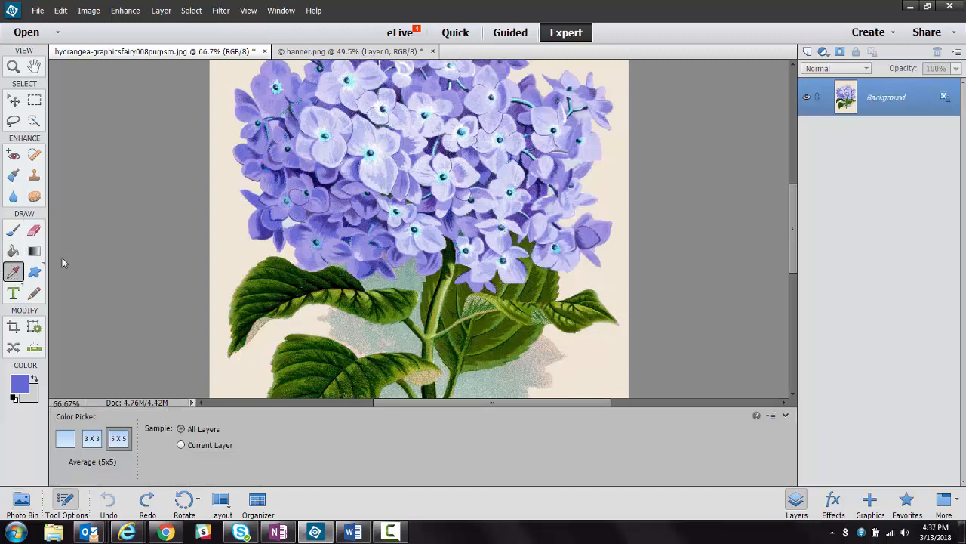
left_click(391, 136)
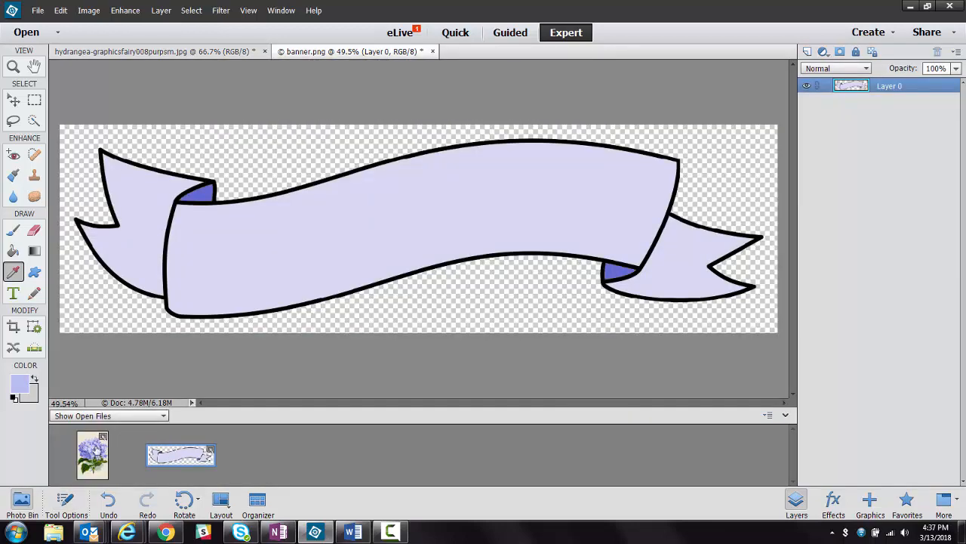
Step: Fill the banner's black outline with the sampled periwinkle using the Paint Bucket at tolerance 204
left_click(13, 251)
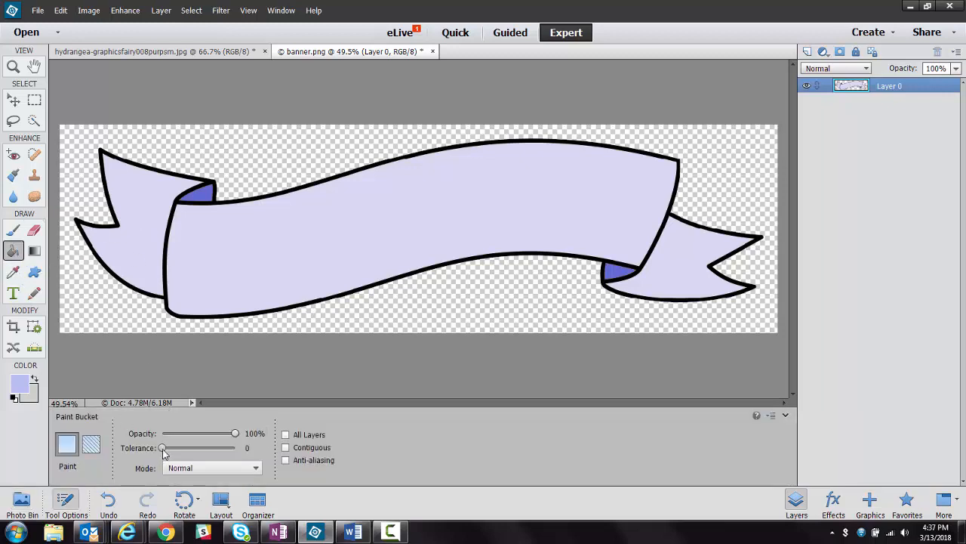
left_click_drag(162, 448, 221, 465)
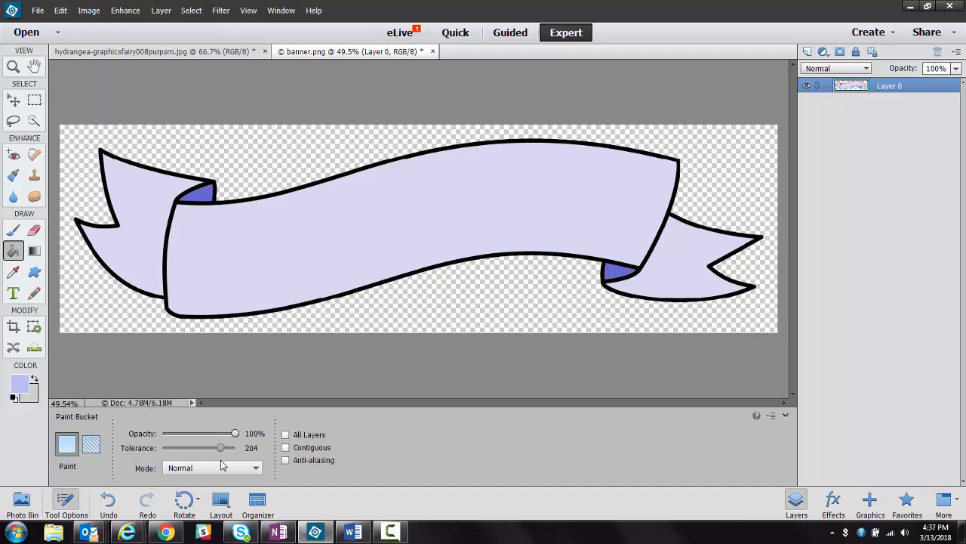
left_click(177, 202)
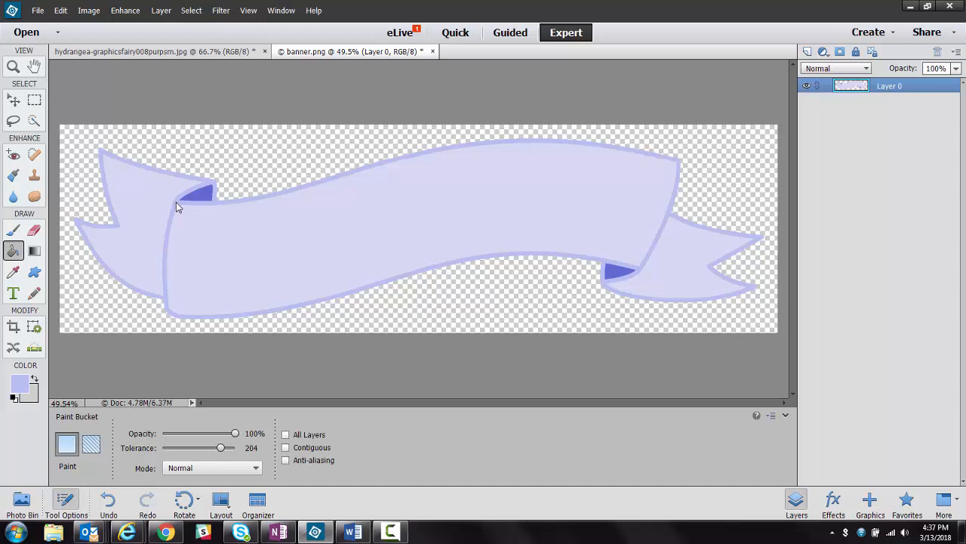
Step: Add the horizontal text "Thinking of You" in Swistblnk Banthers Regular at 42 pt and place it across the banner
left_click(14, 294)
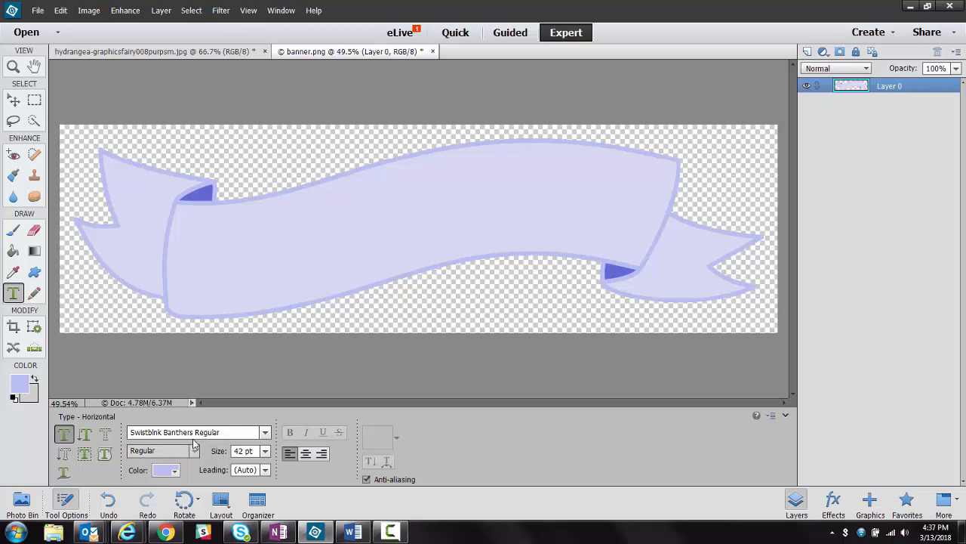
left_click(265, 452)
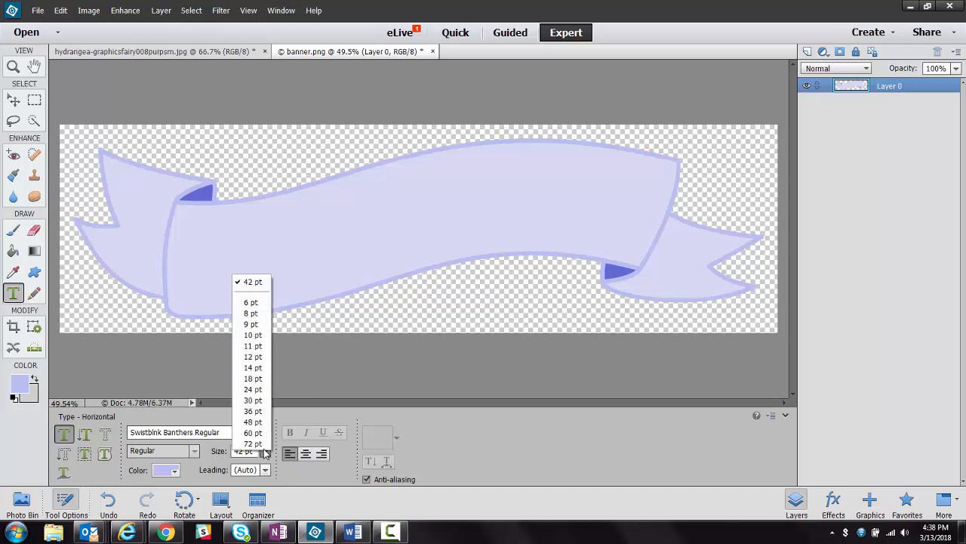
left_click(269, 474)
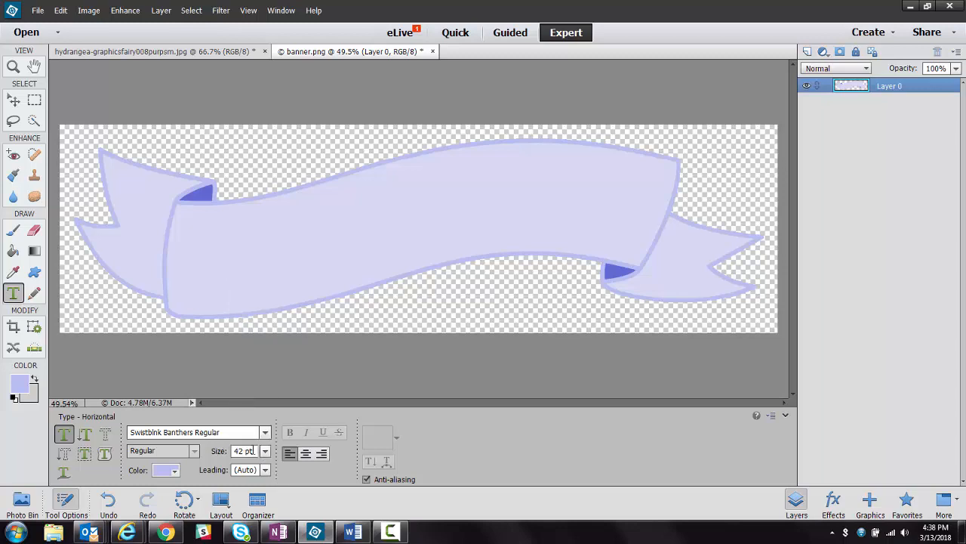
left_click(235, 450)
type("4")
left_click(390, 215)
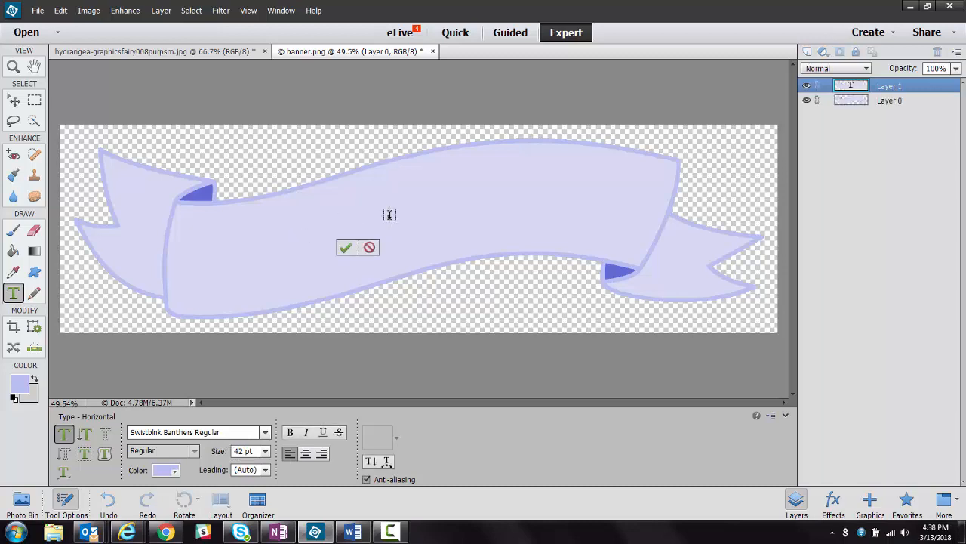
type("THI")
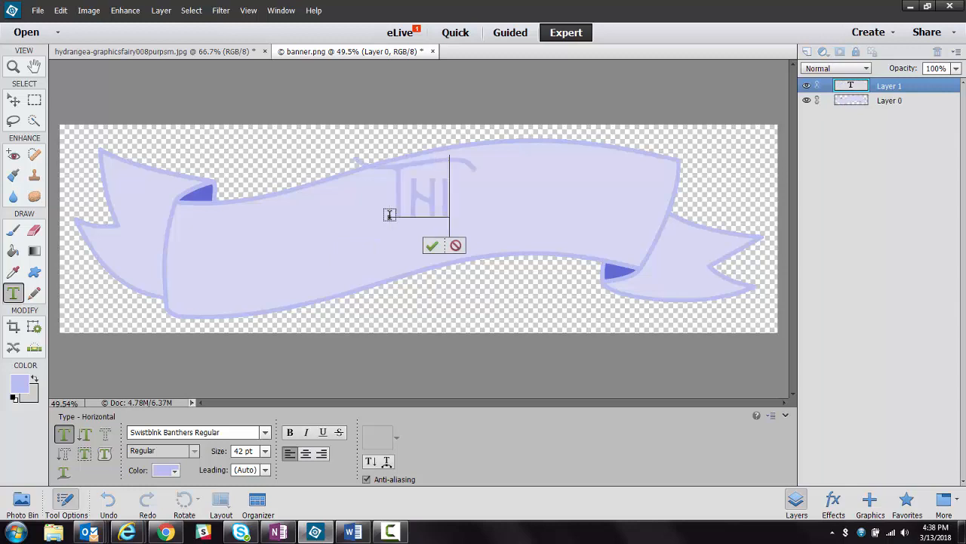
type("NKING OF YO")
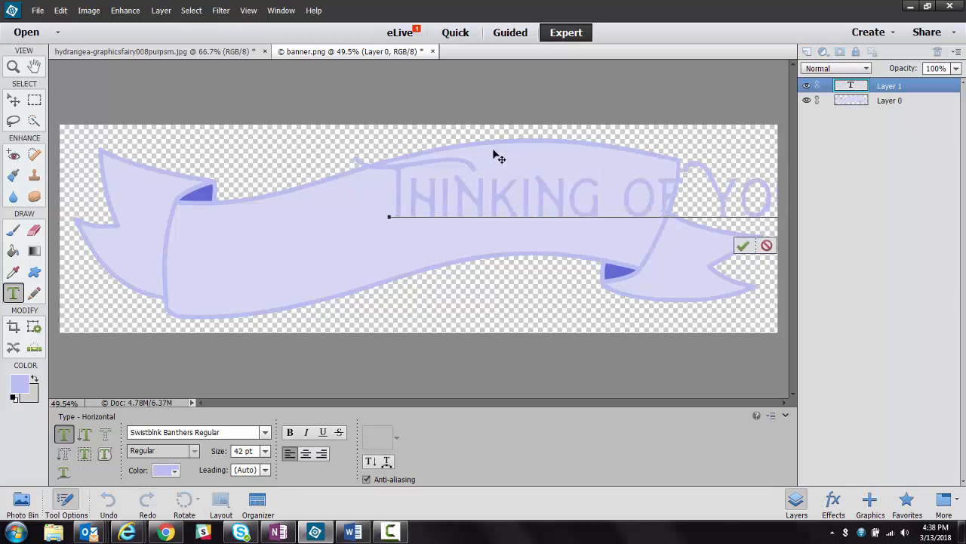
type("U")
left_click_drag(476, 168, 317, 196)
key("ctrl+Return")
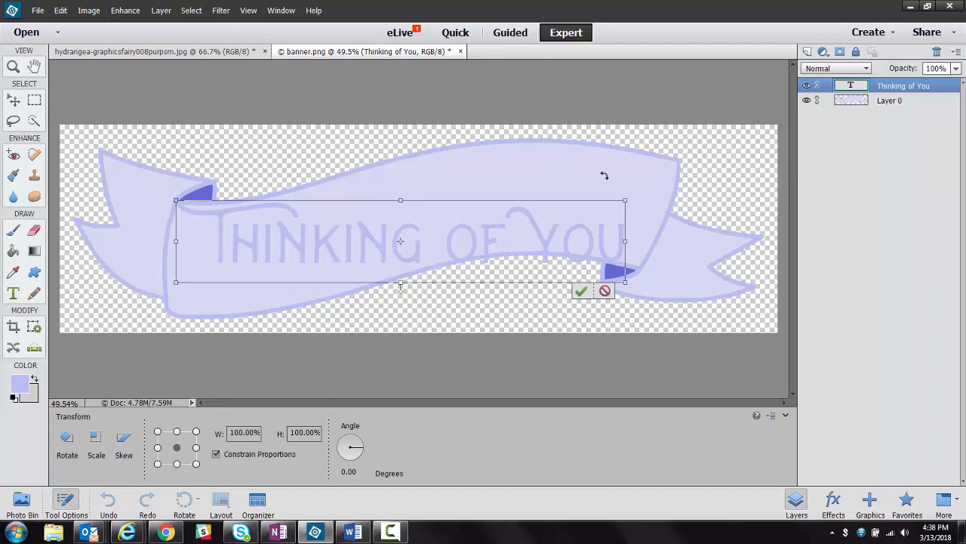
Step: Warp the "Thinking of You" text horizontally with the Rise style at +50% bend
double_click(381, 265)
left_click(370, 460)
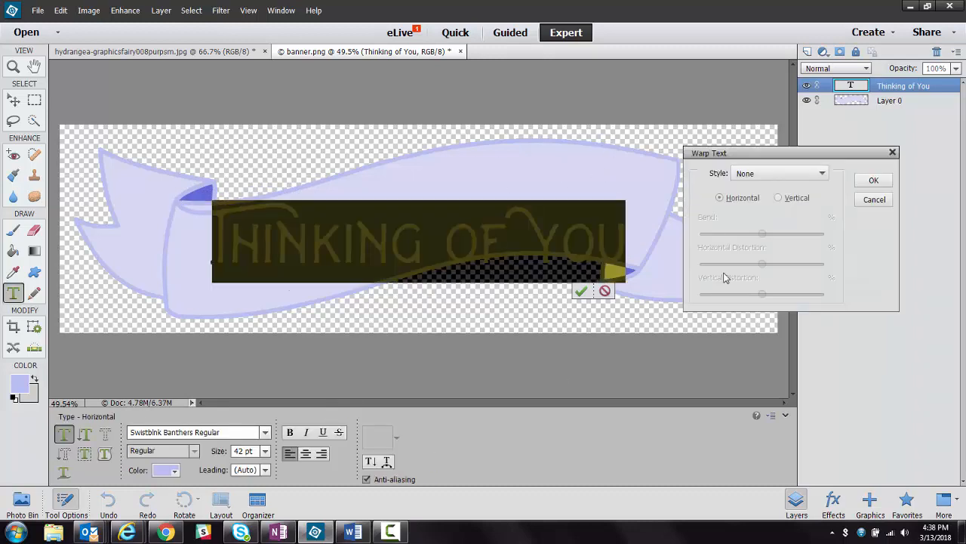
left_click(820, 174)
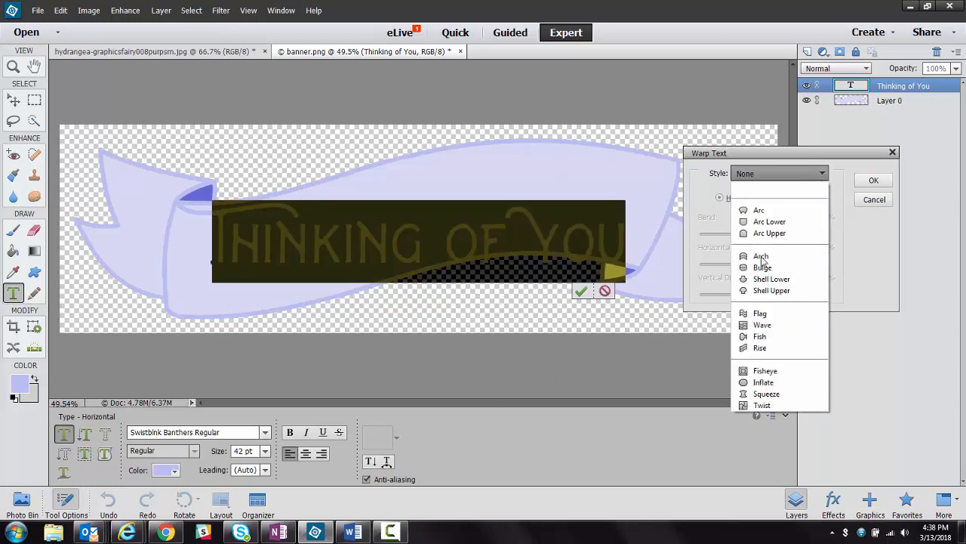
left_click(761, 348)
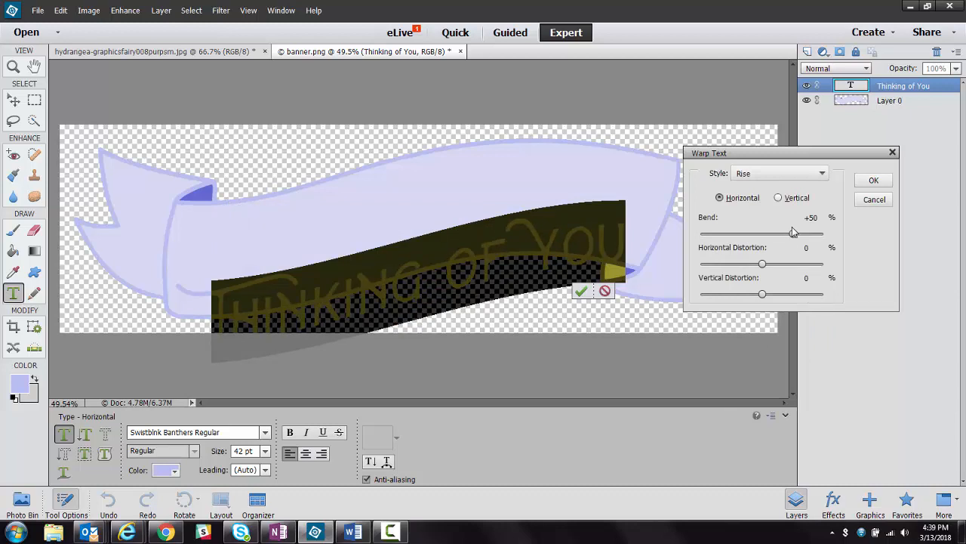
left_click(861, 181)
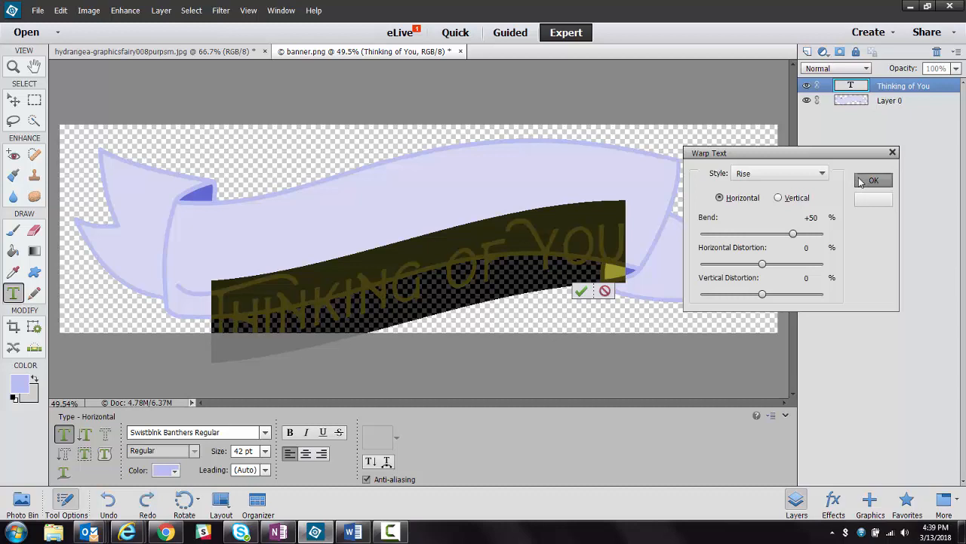
key("ctrl+Return")
Step: Move the warped text up onto the banner's body and rotate it 4.25 degrees
left_click_drag(423, 237, 421, 176)
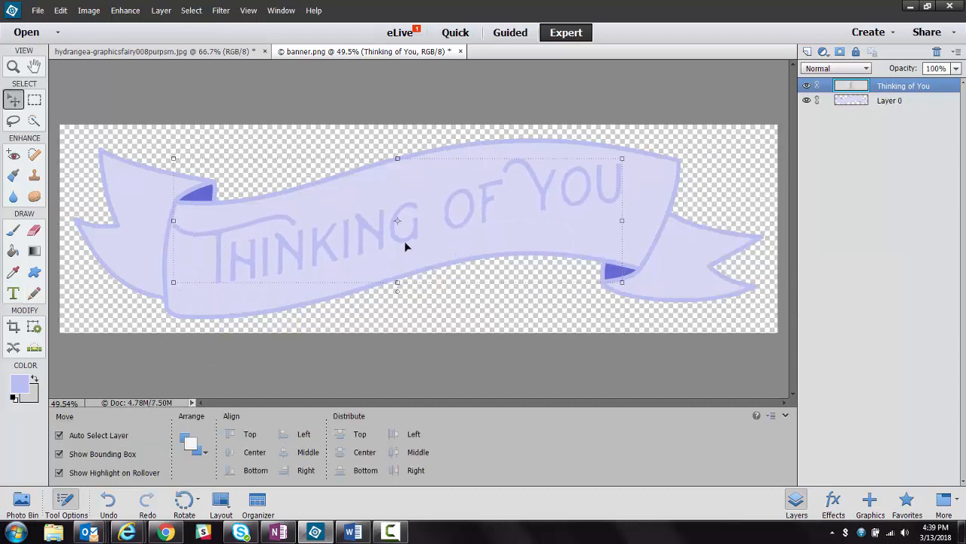
left_click(399, 304)
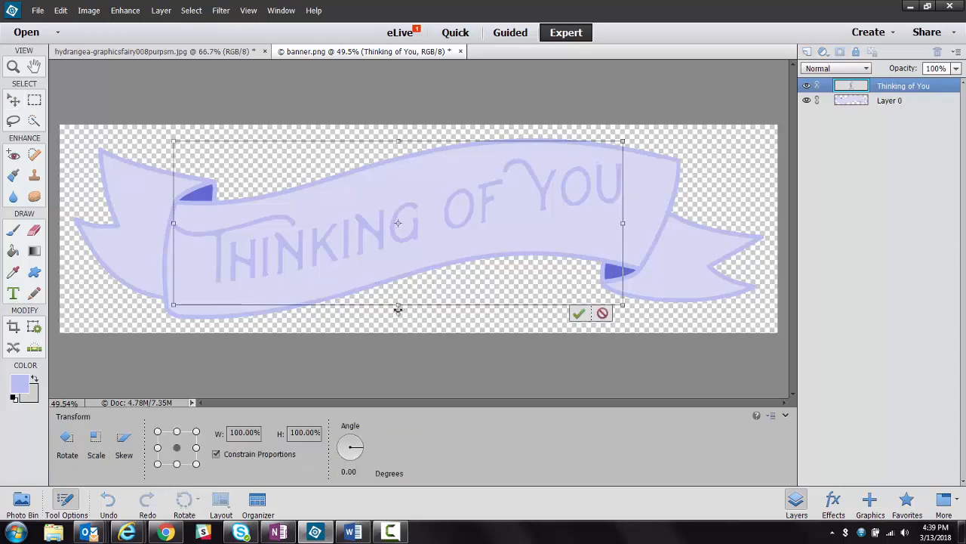
left_click_drag(398, 307, 394, 318)
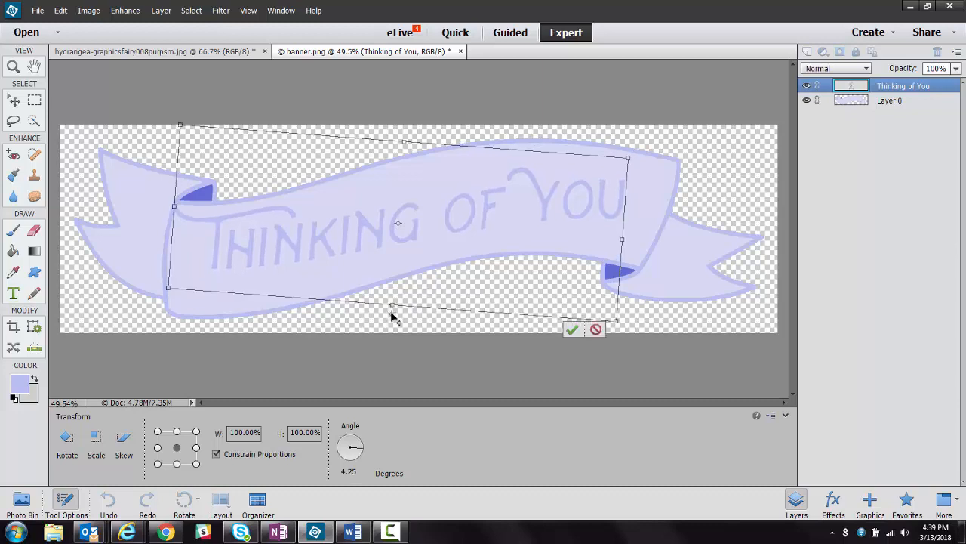
left_click(572, 329)
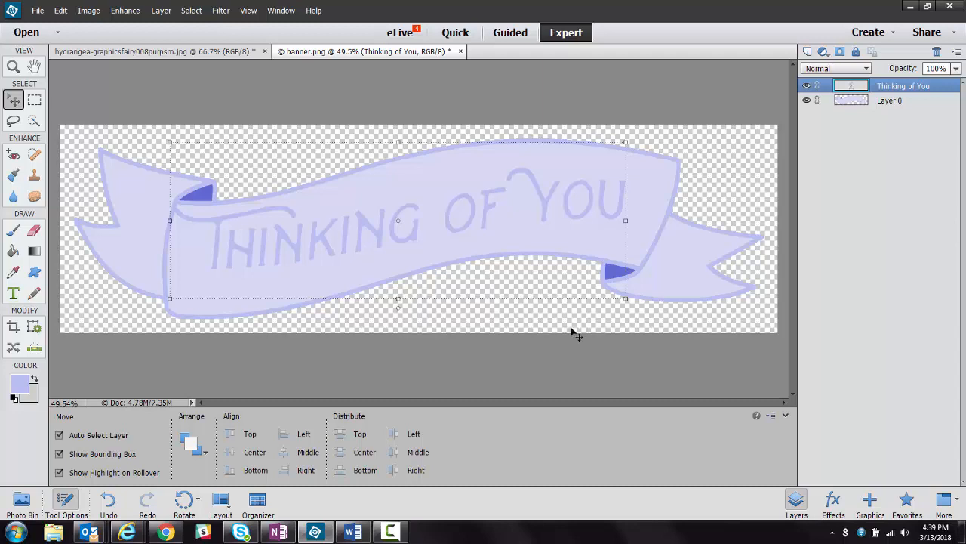
Step: Nudge the "Thinking of You" text slightly down and to the right to centre it within the banner's body
key("Down")
key("Down")
key("Down")
key("Down")
key("Down")
key("Down")
key("Down")
key("Down")
key("Down")
key("Down")
key("Down")
key("Down")
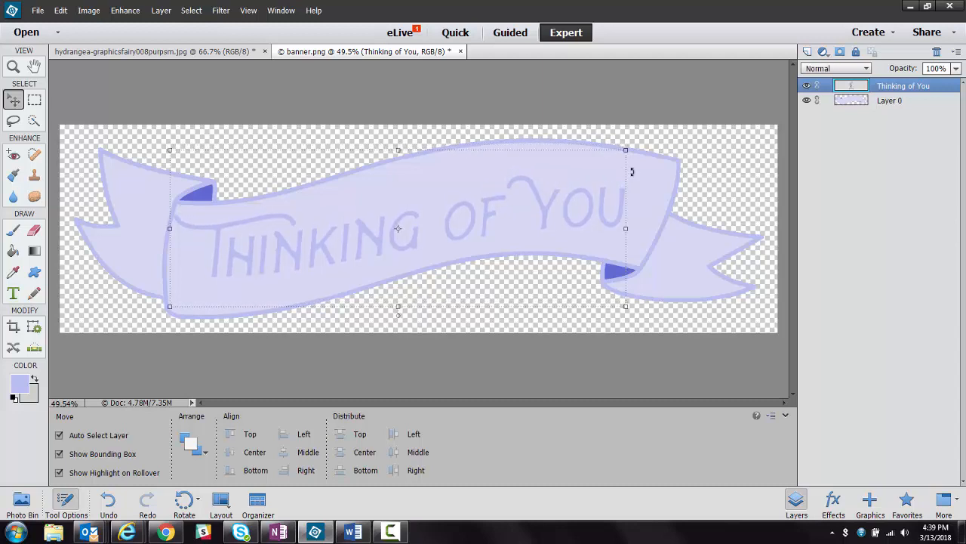
key("Right")
key("Right")
key("Right")
key("Right")
key("Right")
key("Right")
key("Right")
key("Right")
key("Right")
key("Right")
key("Right")
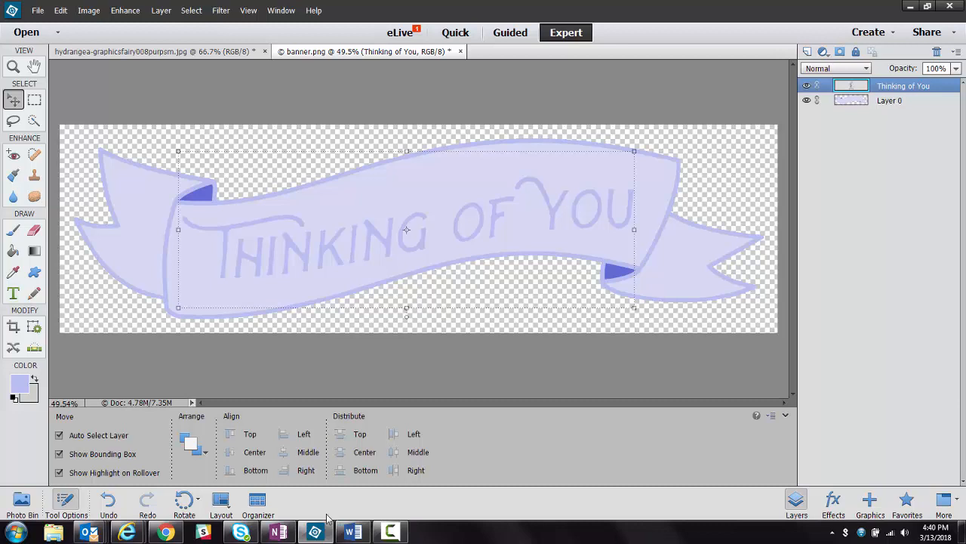
Step: Switch to the blank Word document and insert the picture hydrangea-graphicsfairy008purpsm.jpg from the Card folder
left_click(353, 532)
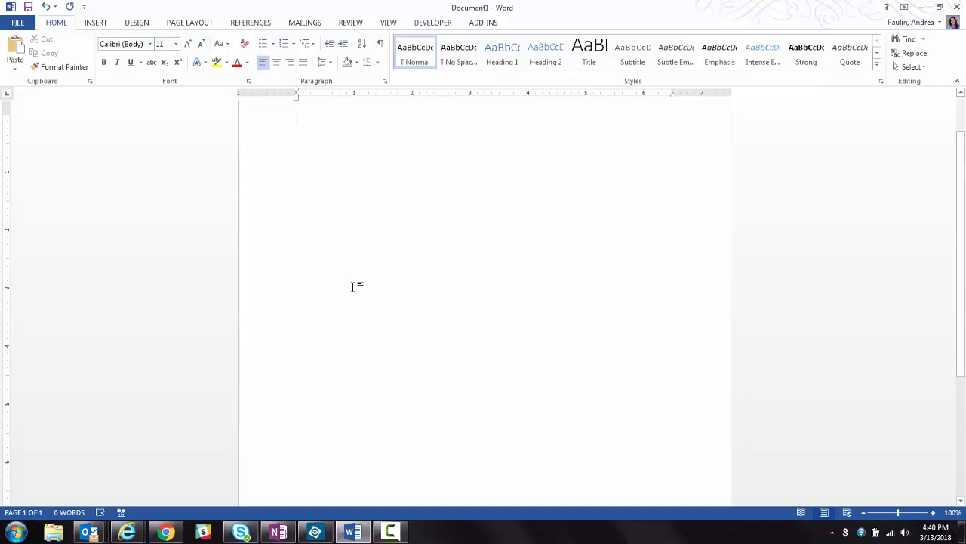
left_click(97, 23)
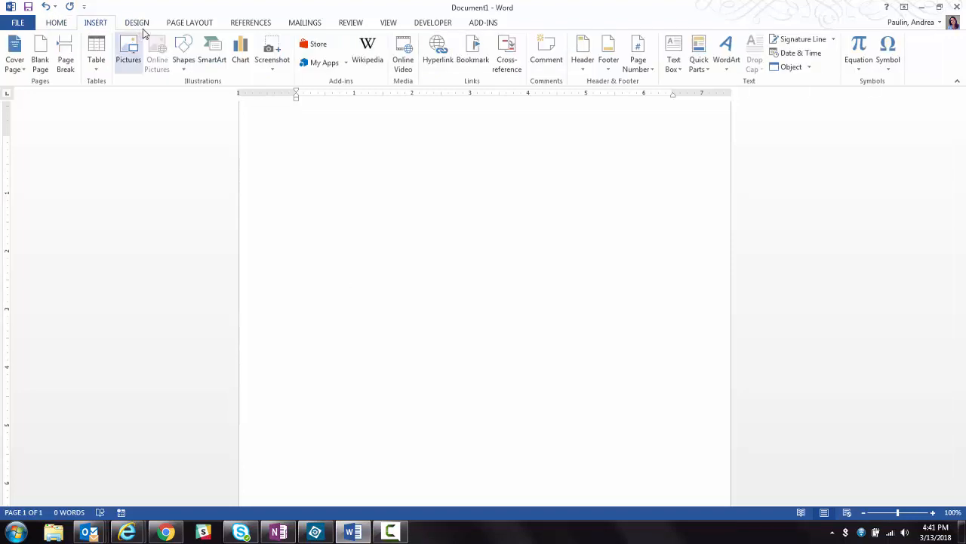
left_click(127, 50)
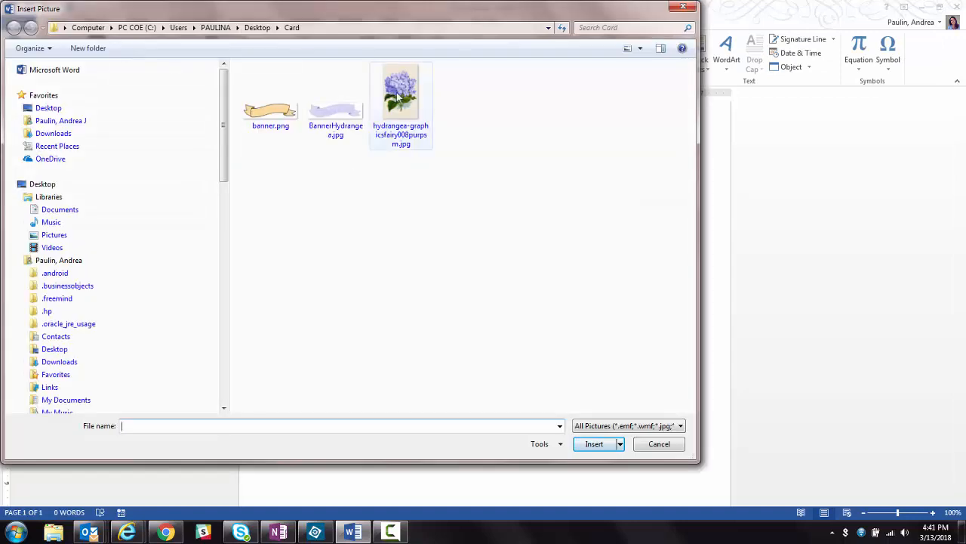
left_click(401, 106)
left_click(595, 443)
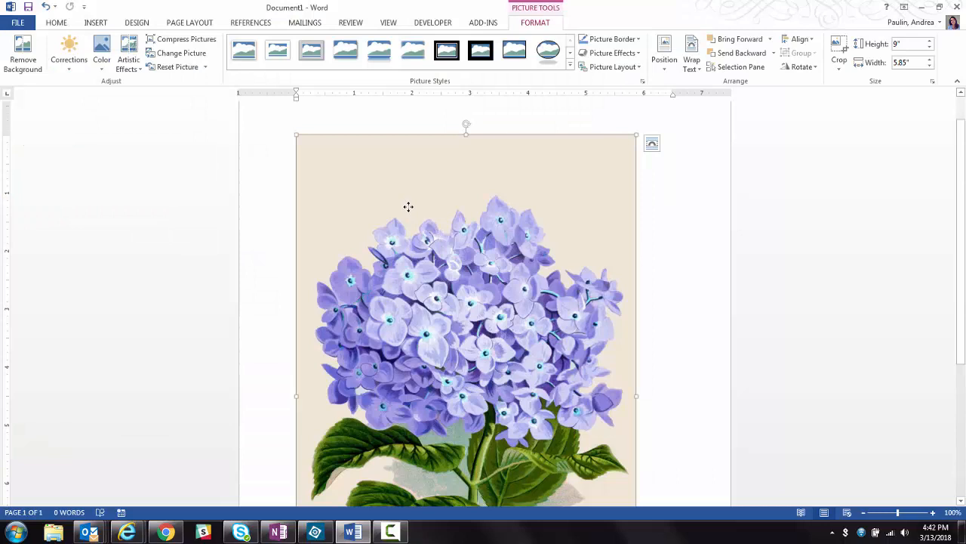
Step: Crop the empty background above the flower and below the leaves, leaving the hydrangea picture about 7.06 inches high
left_click(841, 47)
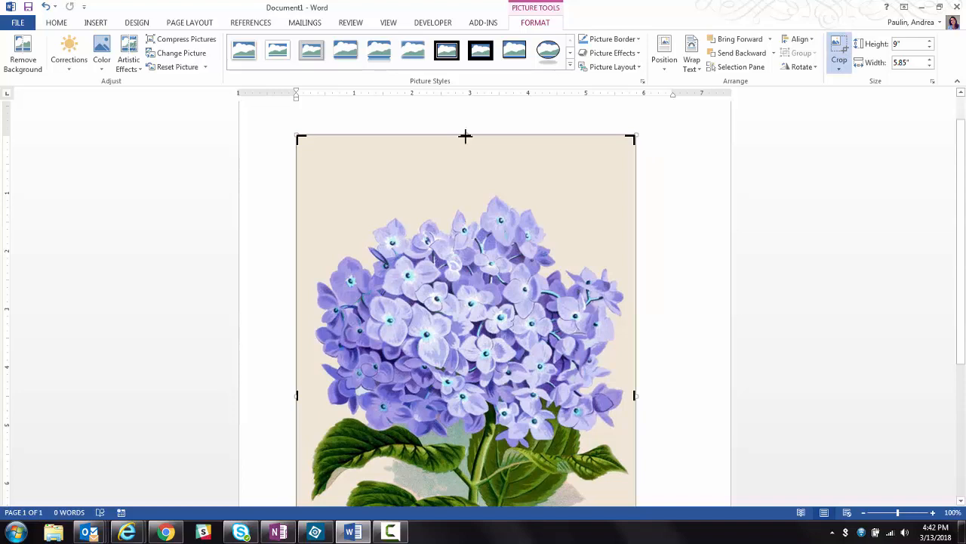
left_click_drag(465, 137, 466, 194)
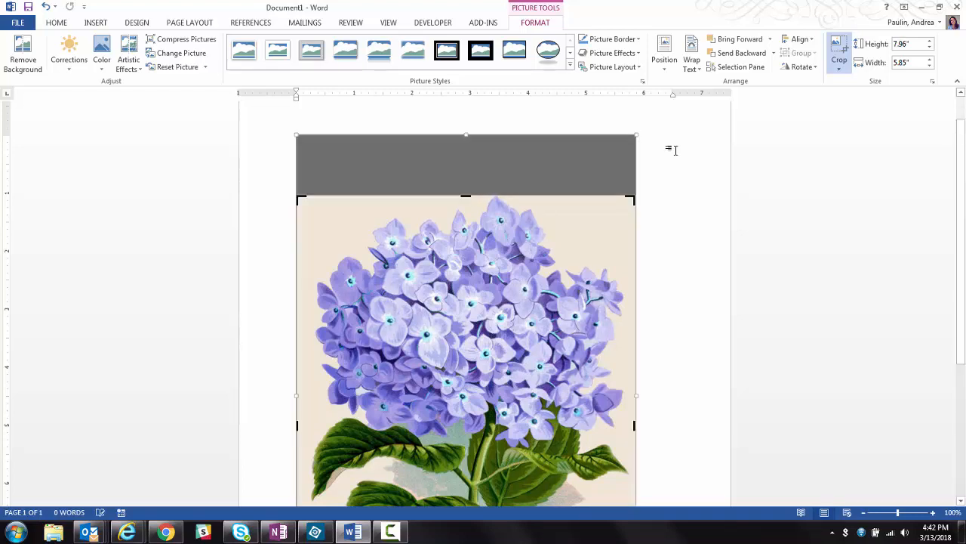
scroll(964, 188, "down", 4)
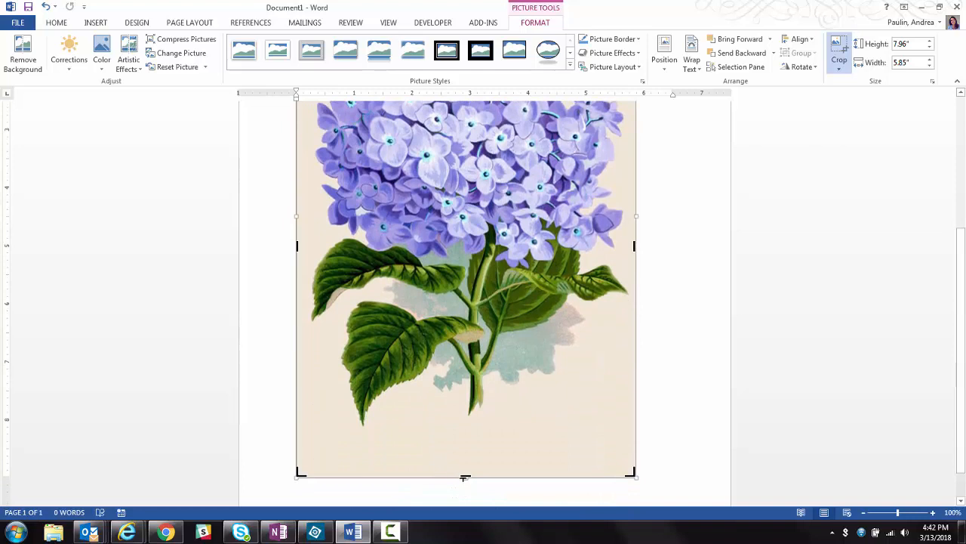
left_click_drag(465, 476, 464, 425)
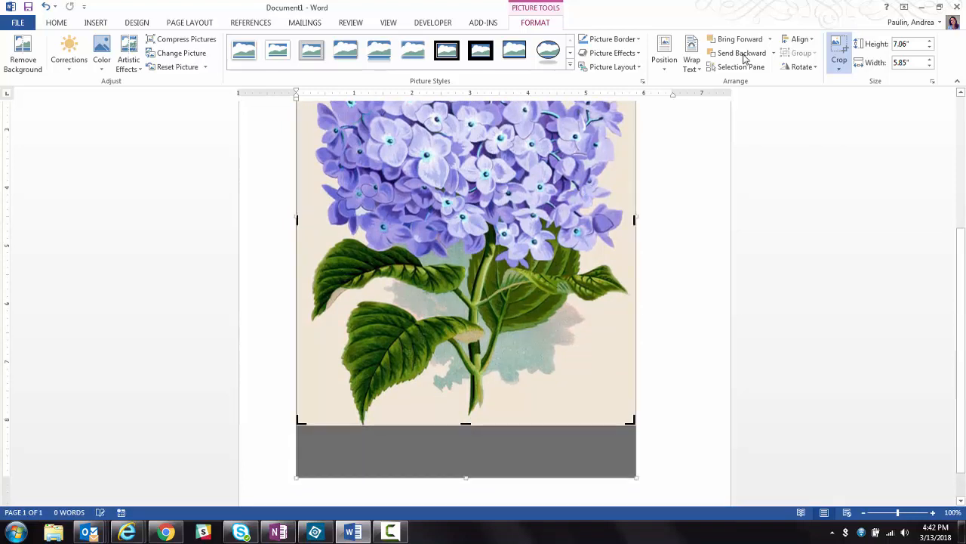
left_click(838, 46)
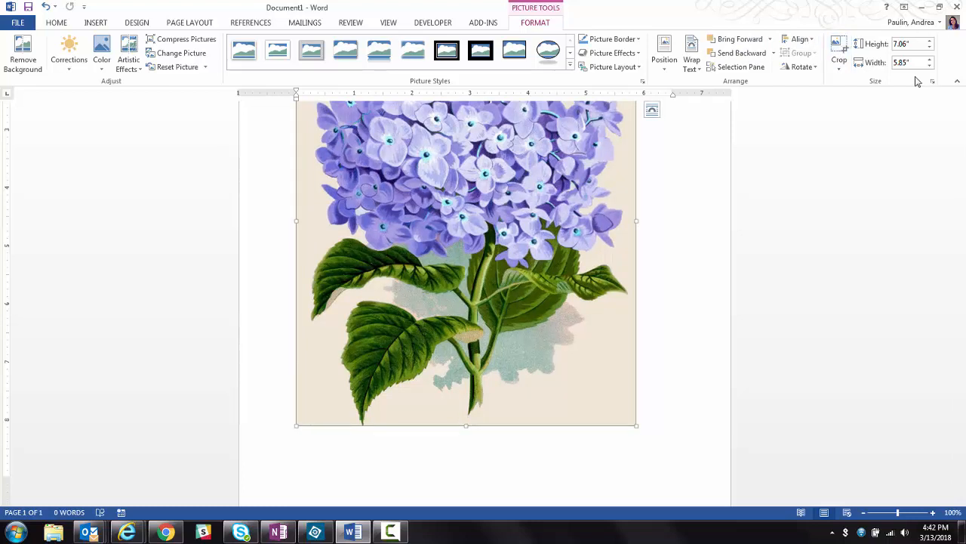
Step: Set the cropped hydrangea picture's height to 4.25 inches
left_click(915, 43)
type("4.25")
key("Return")
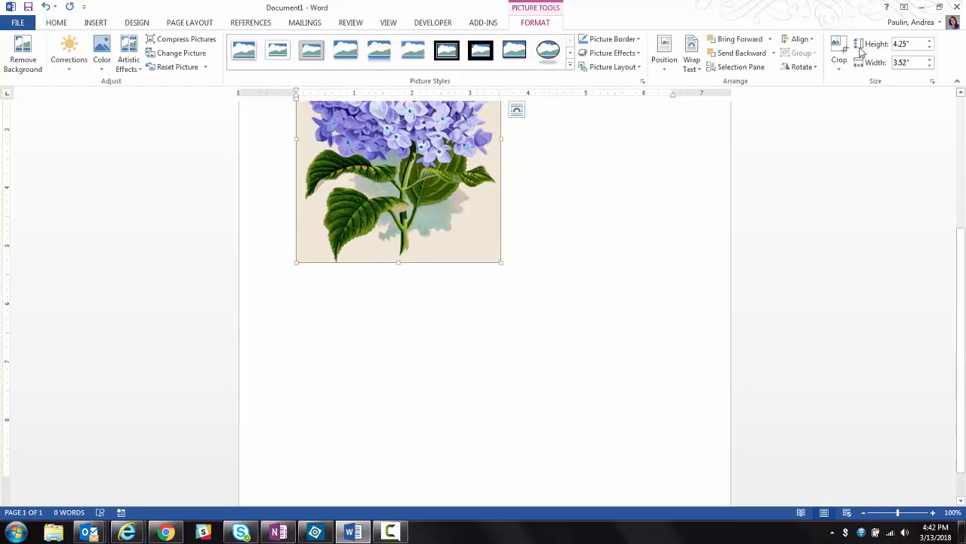
Step: Duplicate the hydrangea picture and arrange the two copies side by side near the top of the page
right_click(450, 148)
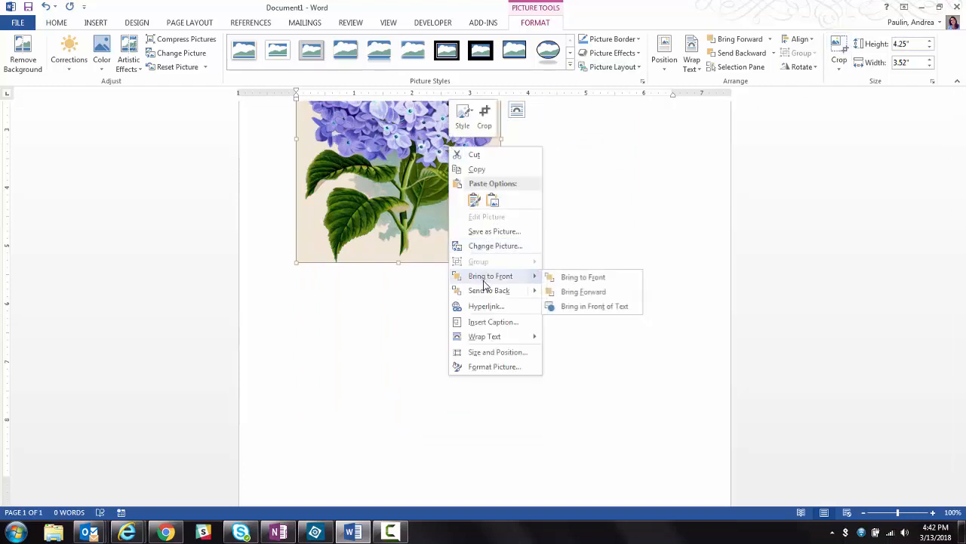
left_click(499, 173)
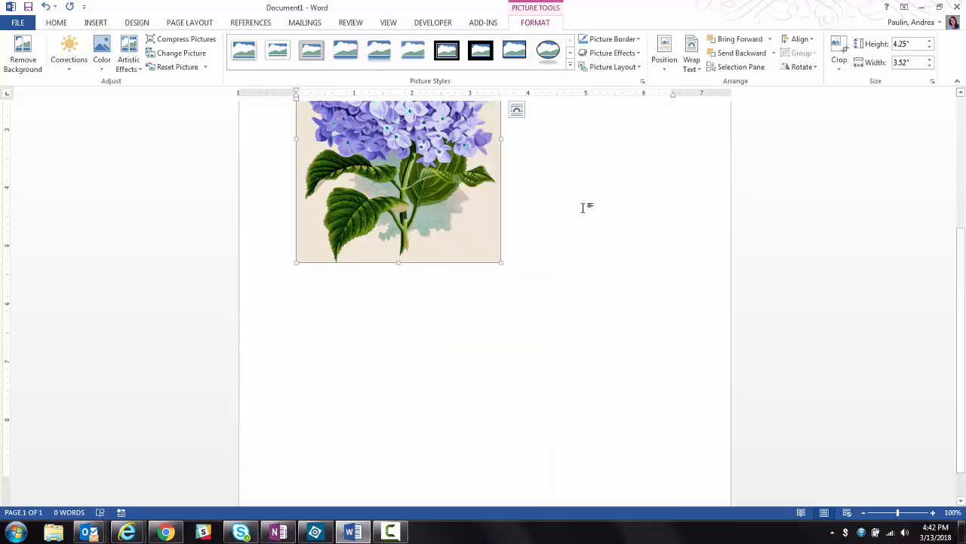
key("ctrl+v")
left_click_drag(380, 295, 607, 288)
left_click(342, 316)
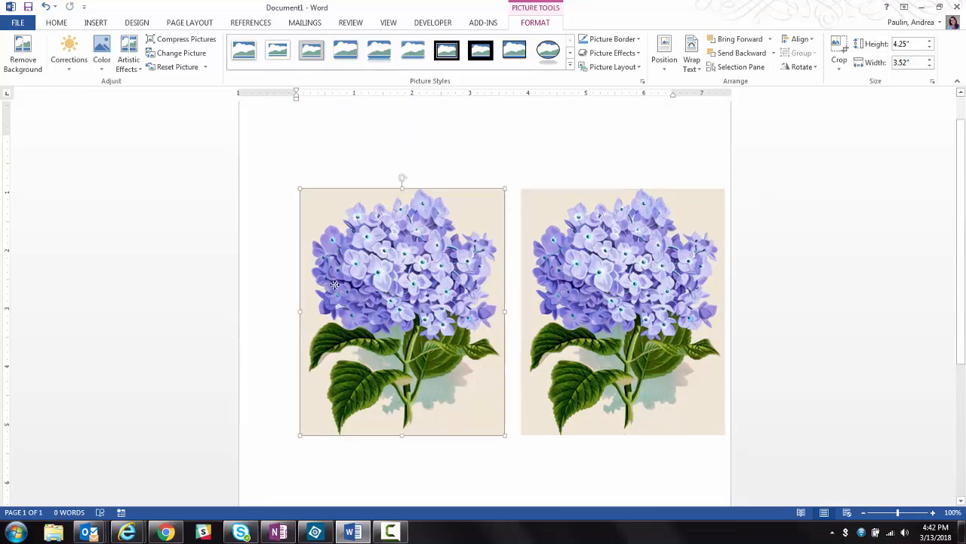
left_click_drag(342, 317, 324, 256)
left_click_drag(557, 282, 557, 221)
left_click(423, 414)
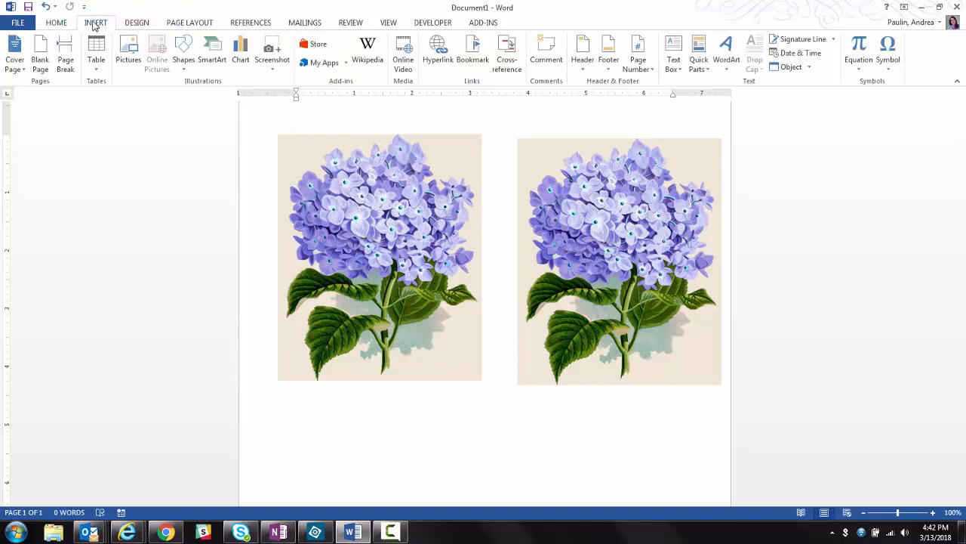
Step: Insert the picture BannerHydrangea.jpg from the Card folder into the document
left_click(129, 53)
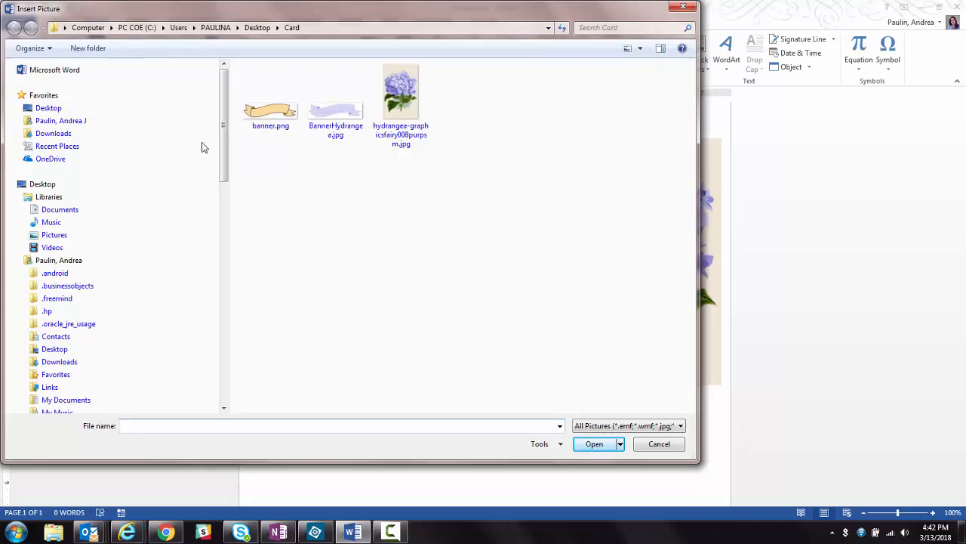
left_click(332, 113)
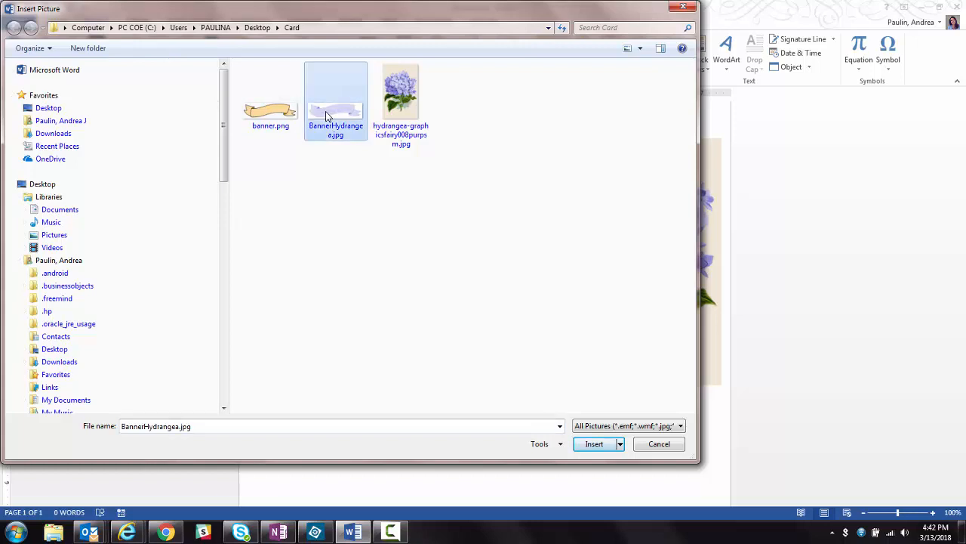
left_click(590, 447)
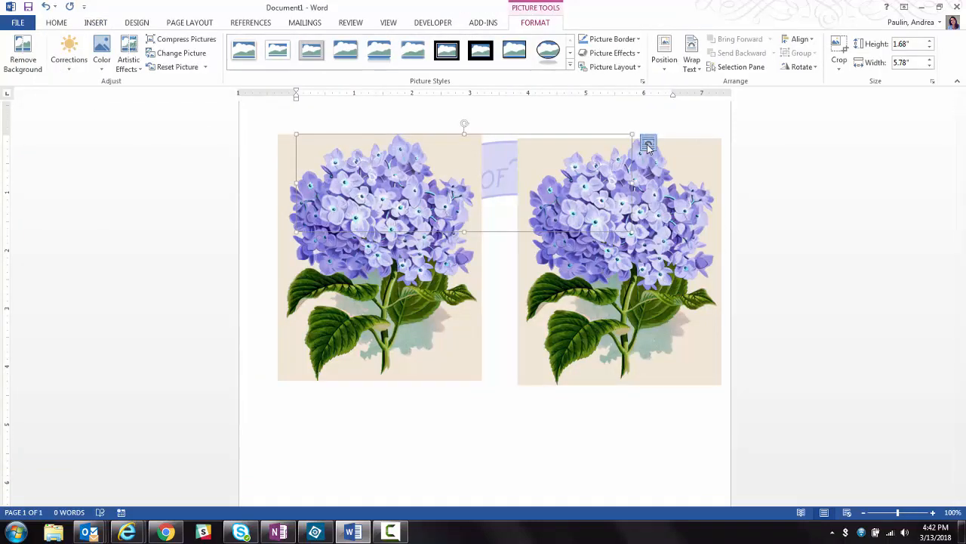
Step: Float the banner picture in front of text below the left hydrangea, scaled down to about 2.76 inches wide
left_click(648, 145)
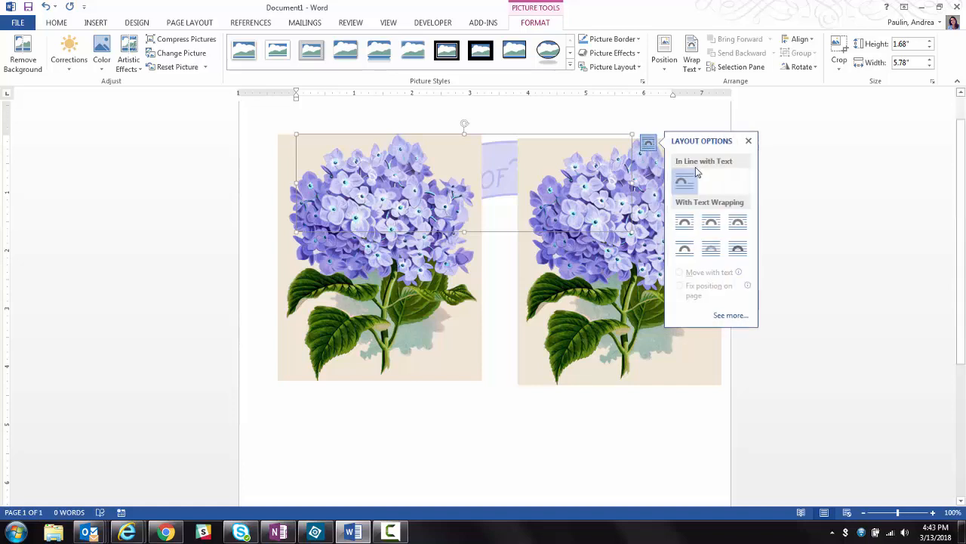
left_click(739, 250)
left_click_drag(487, 169, 458, 442)
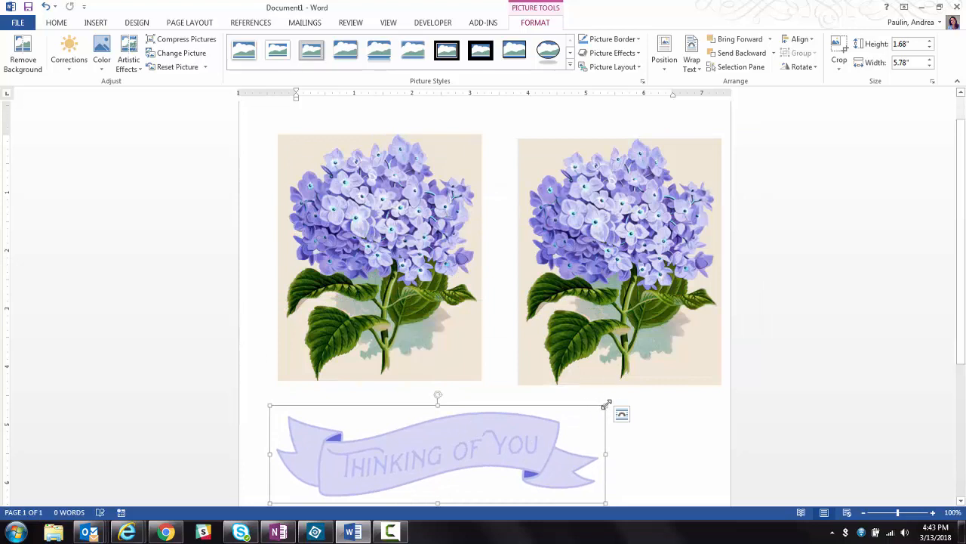
left_click_drag(606, 405, 431, 464)
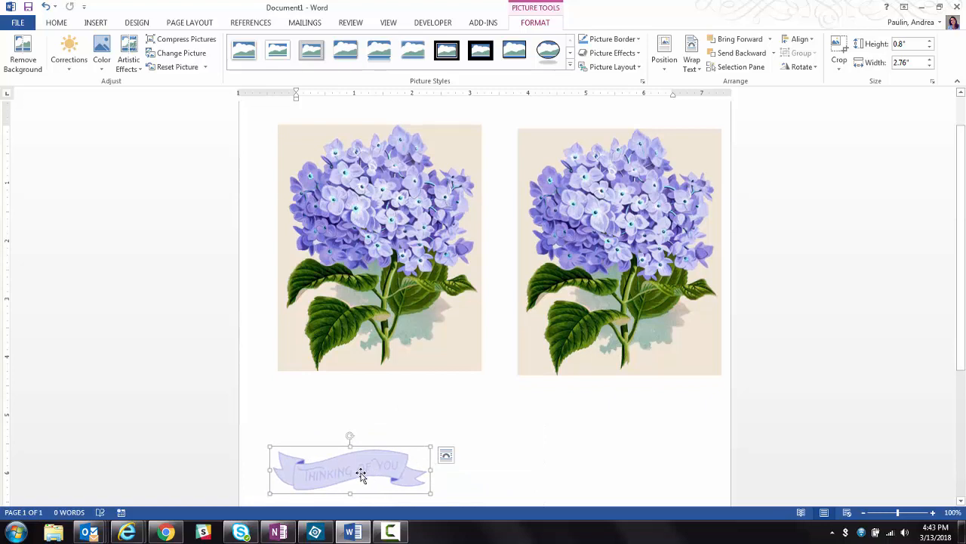
Step: Duplicate the small banner and place the copy beneath the right hydrangea picture
right_click(361, 474)
left_click(386, 266)
key("ctrl+v")
left_click_drag(380, 479, 622, 465)
left_click(491, 407)
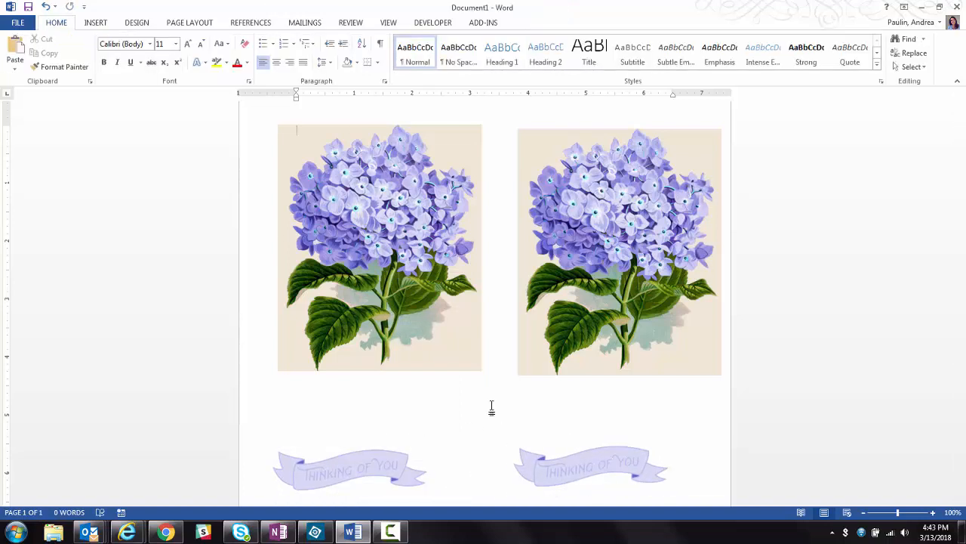